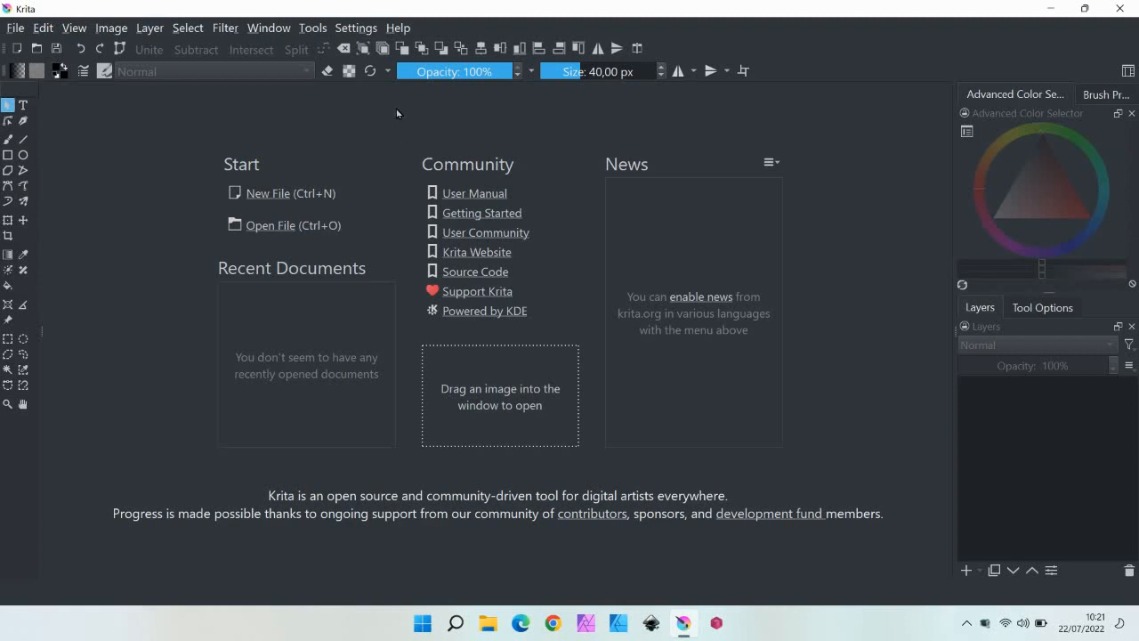
Step: Check the installed Krita version in the program's About information, and close it
{"action": "left_click", "coordinate": [399, 28]}
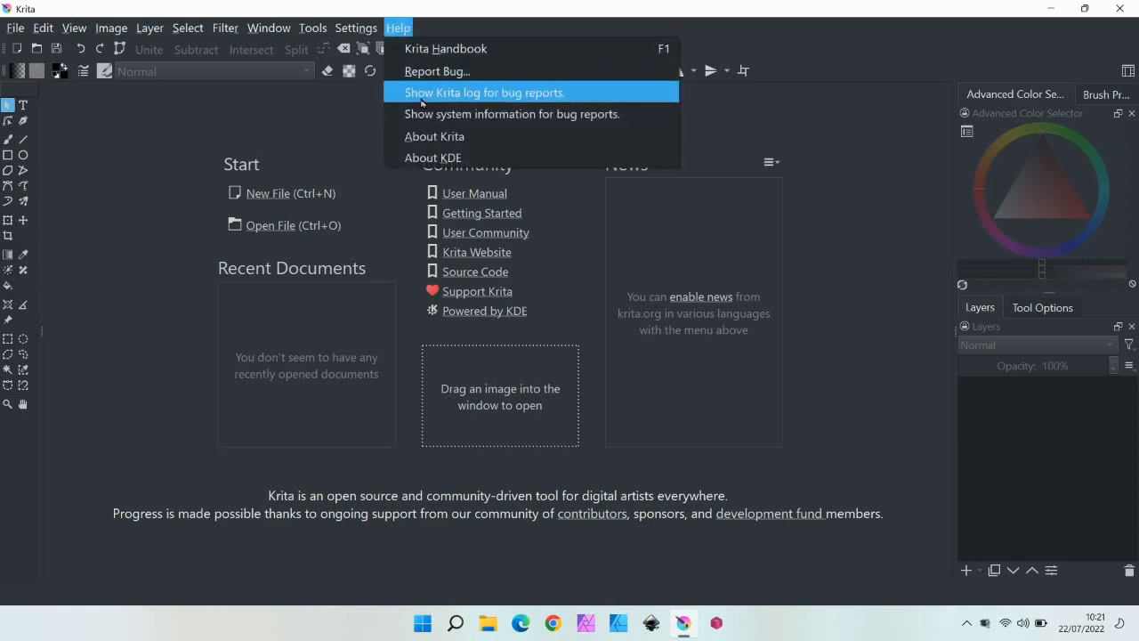
{"action": "left_click", "coordinate": [464, 136]}
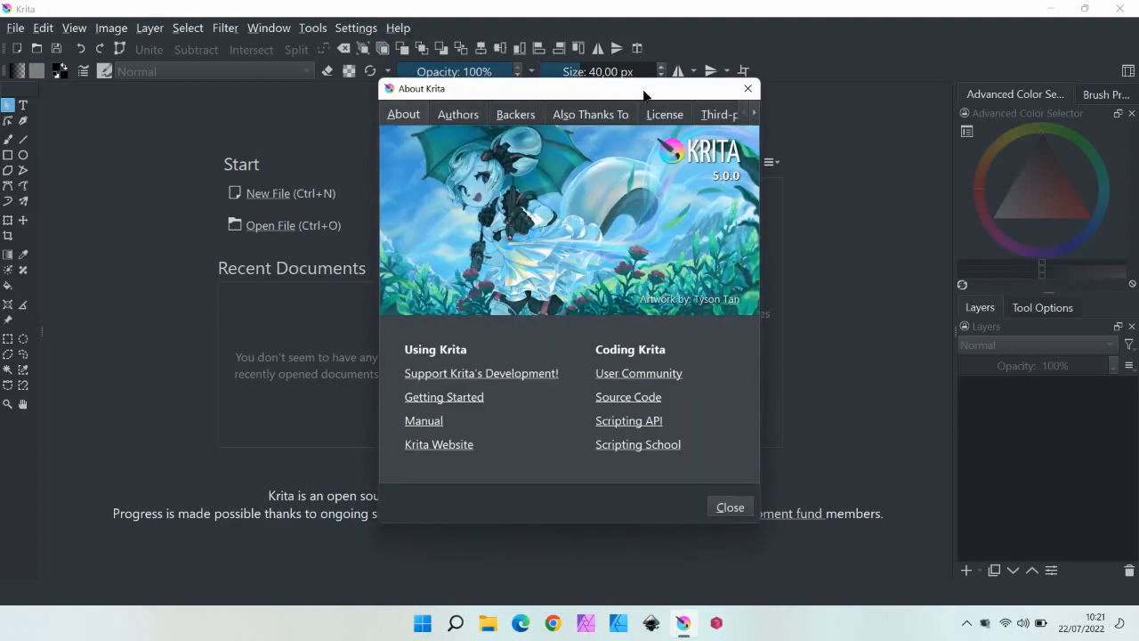
{"action": "left_click_drag", "start_coordinate": [638, 90], "coordinate": [595, 110]}
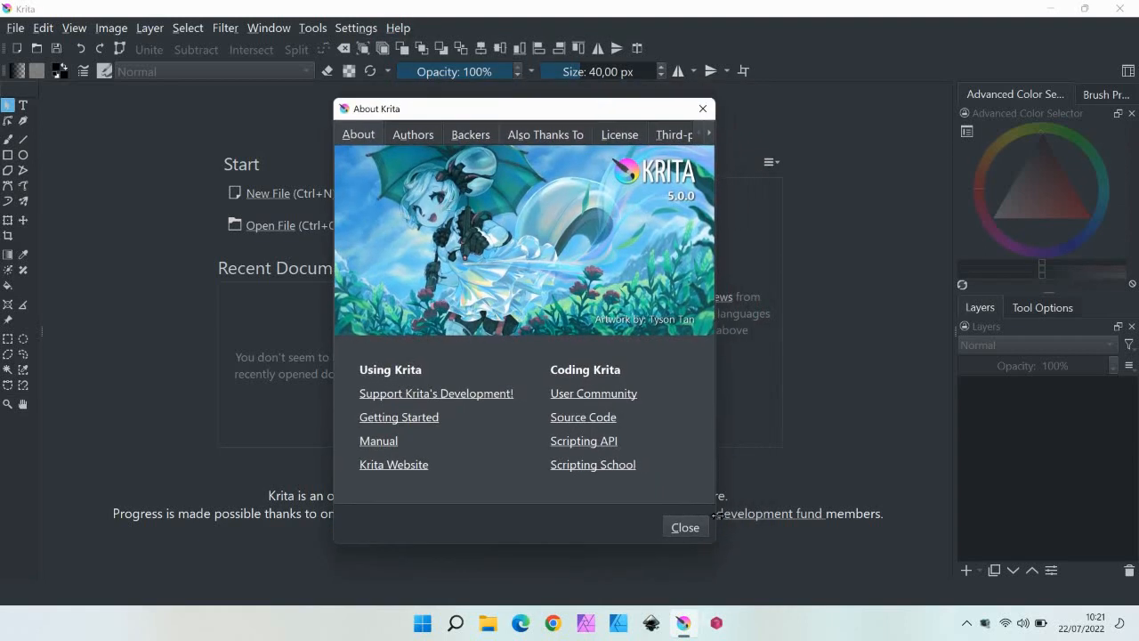
{"action": "mouse_move", "coordinate": [713, 523]}
{"action": "left_mouse_down"}
{"action": "mouse_move", "coordinate": [840, 525]}
{"action": "mouse_move", "coordinate": [733, 523]}
{"action": "left_mouse_up"}
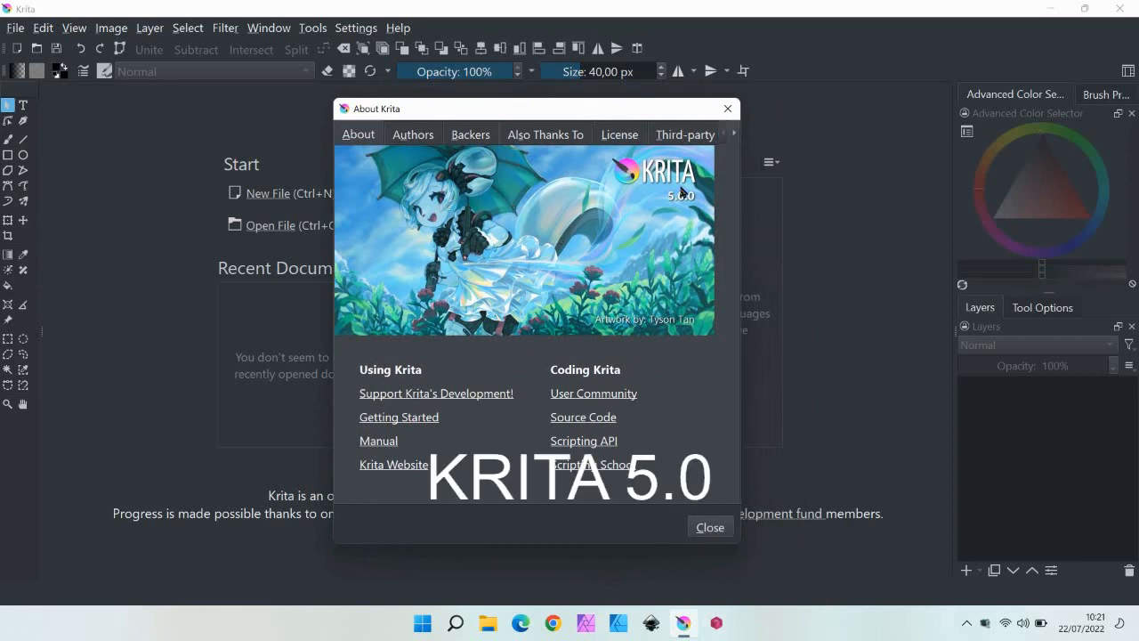
{"action": "left_click", "coordinate": [709, 527]}
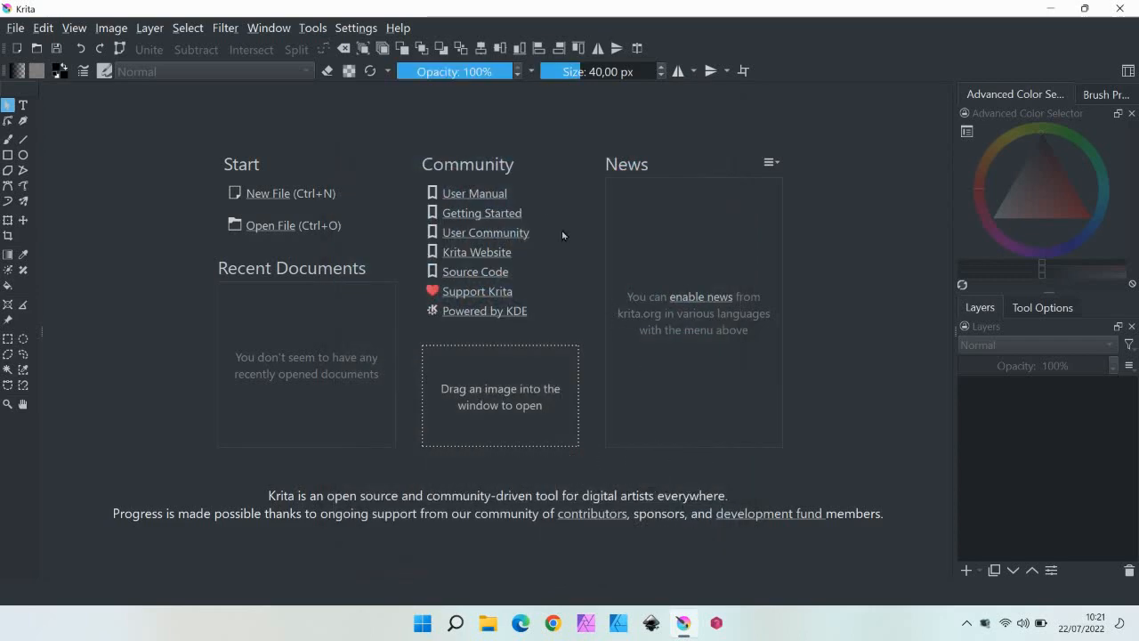
Step: Create a new custom document of 1000 by 1000 pixels at a resolution of 300 pixels per inch
{"action": "left_click", "coordinate": [270, 197]}
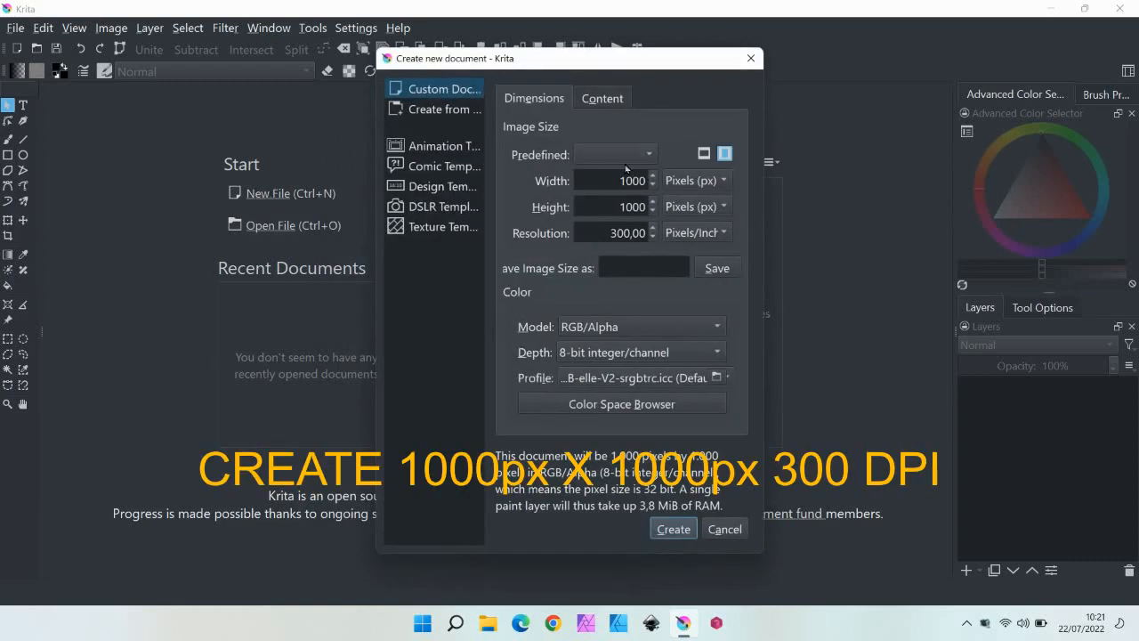
{"action": "double_click", "coordinate": [616, 183]}
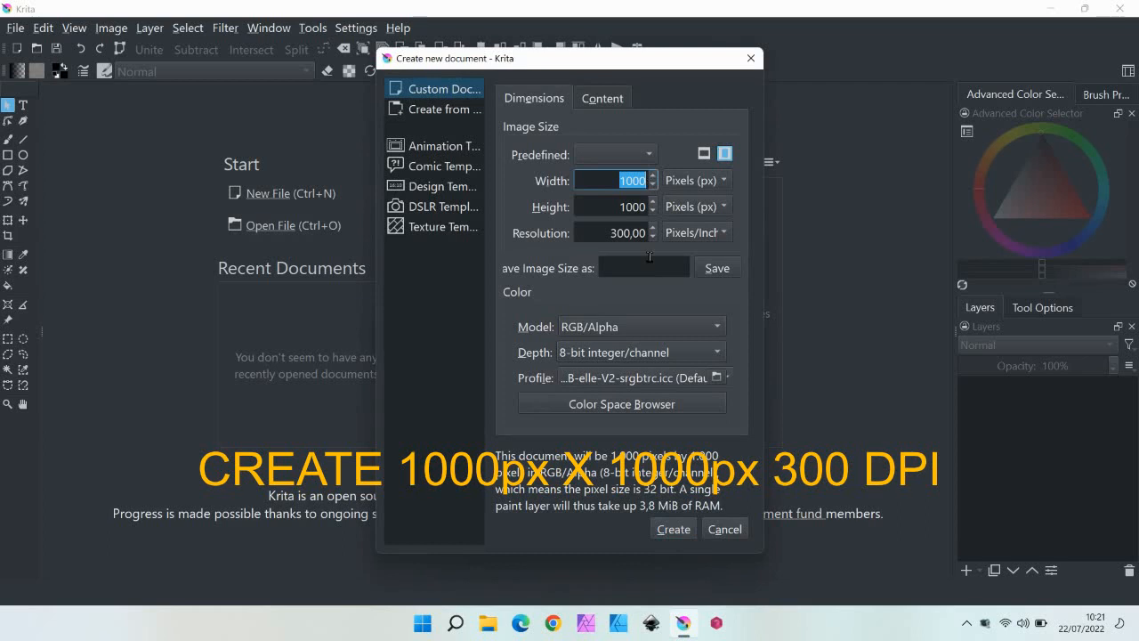
{"action": "key", "text": "Tab"}
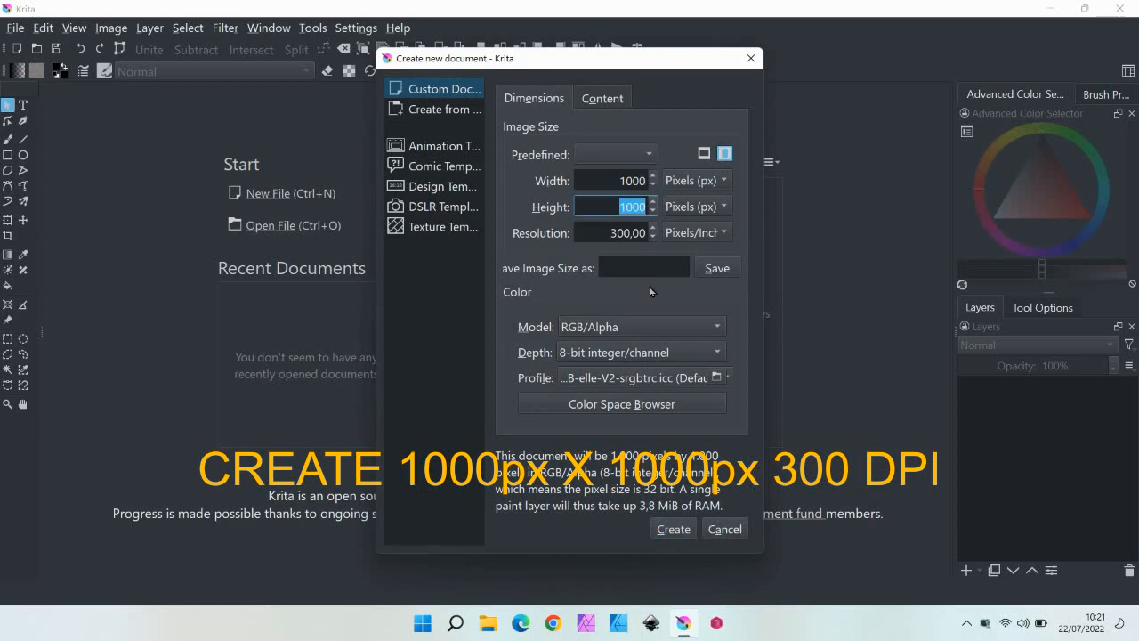
{"action": "double_click", "coordinate": [623, 233]}
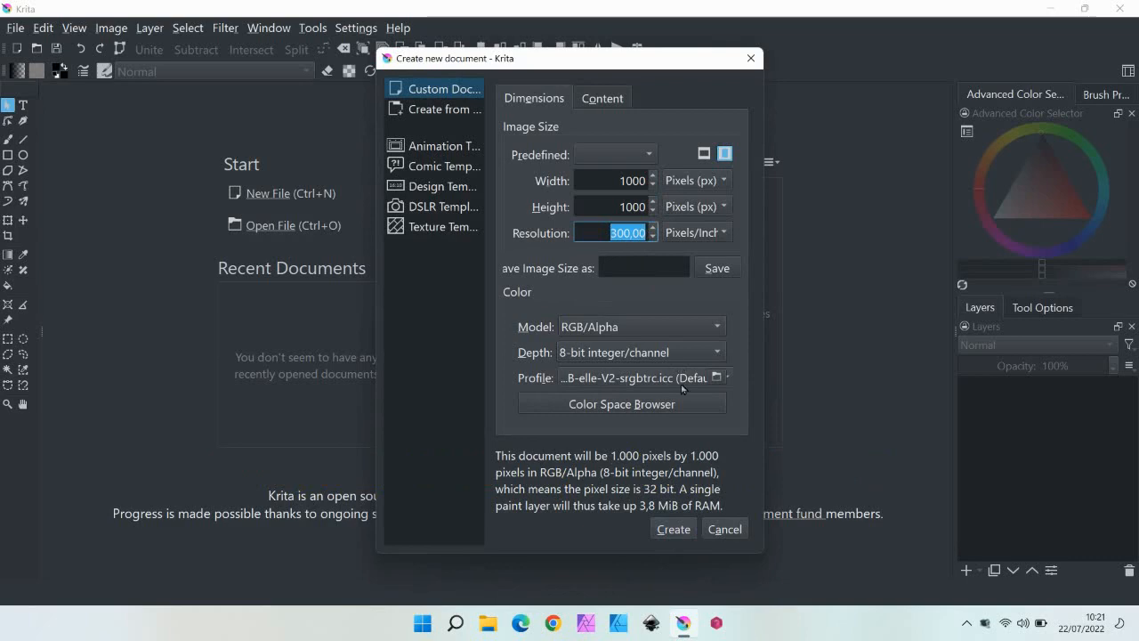
{"action": "left_click", "coordinate": [670, 529]}
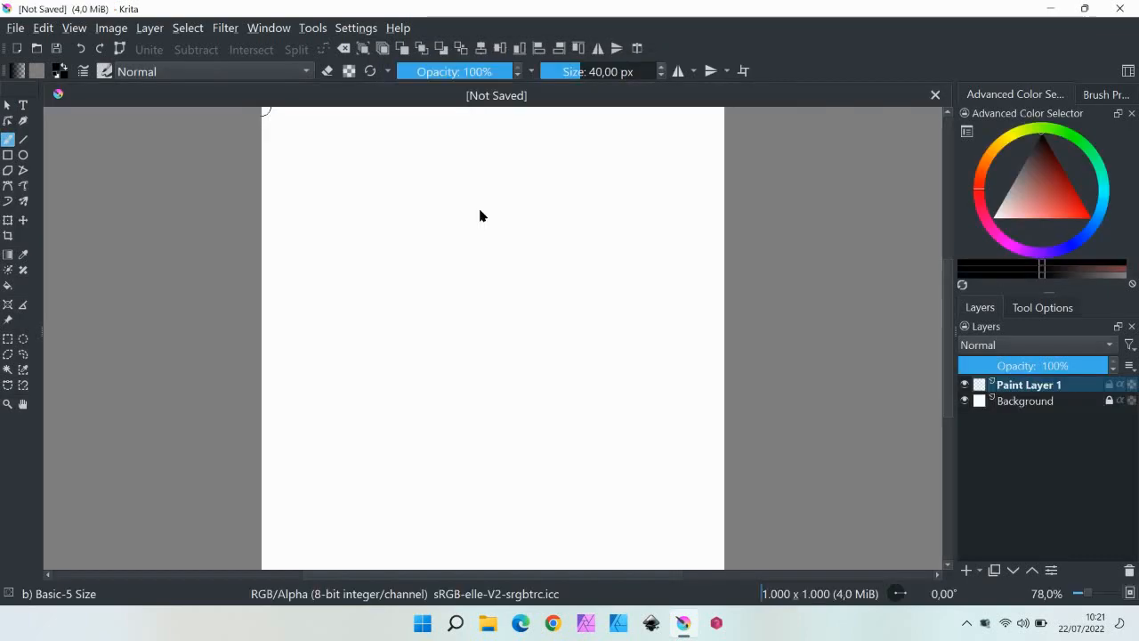
Step: Add a text object in the upper half of the canvas and replace its placeholder with "CURVED TEXT IN KRITA 5.0"
{"action": "left_click", "coordinate": [24, 107]}
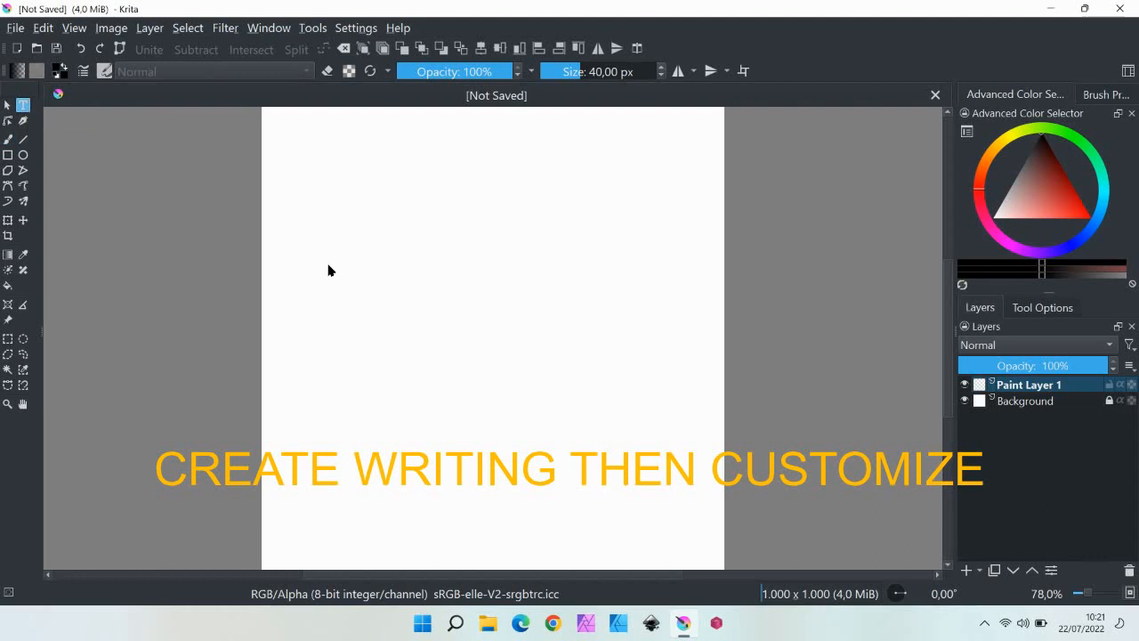
{"action": "left_click_drag", "start_coordinate": [328, 270], "coordinate": [559, 333]}
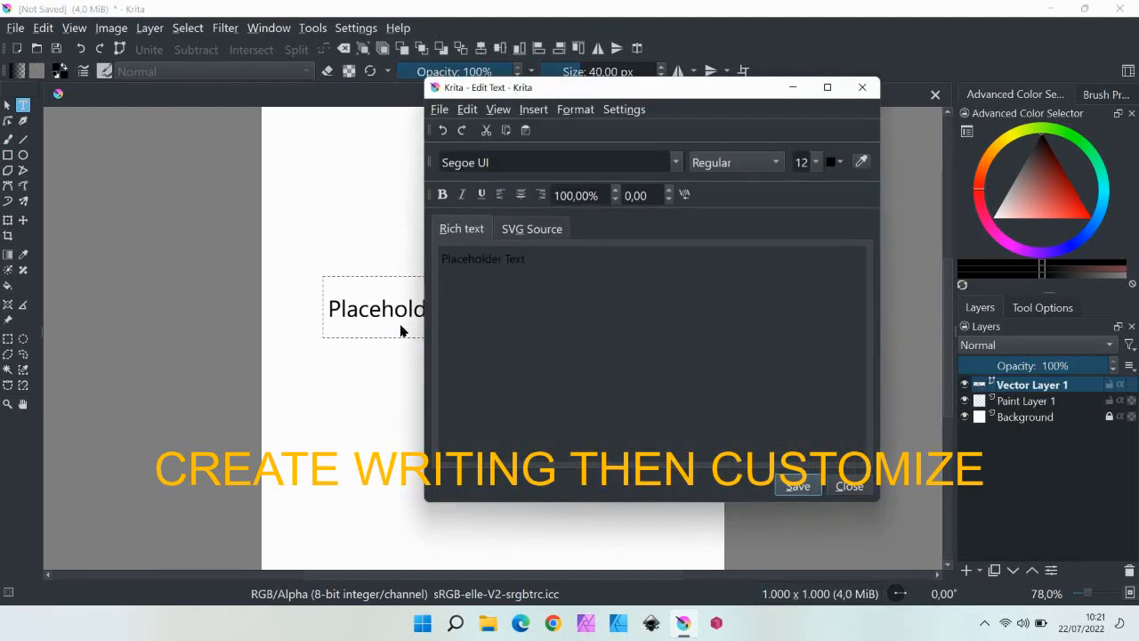
{"action": "left_click_drag", "start_coordinate": [564, 94], "coordinate": [716, 123]}
{"action": "left_click_drag", "start_coordinate": [682, 285], "coordinate": [590, 291]}
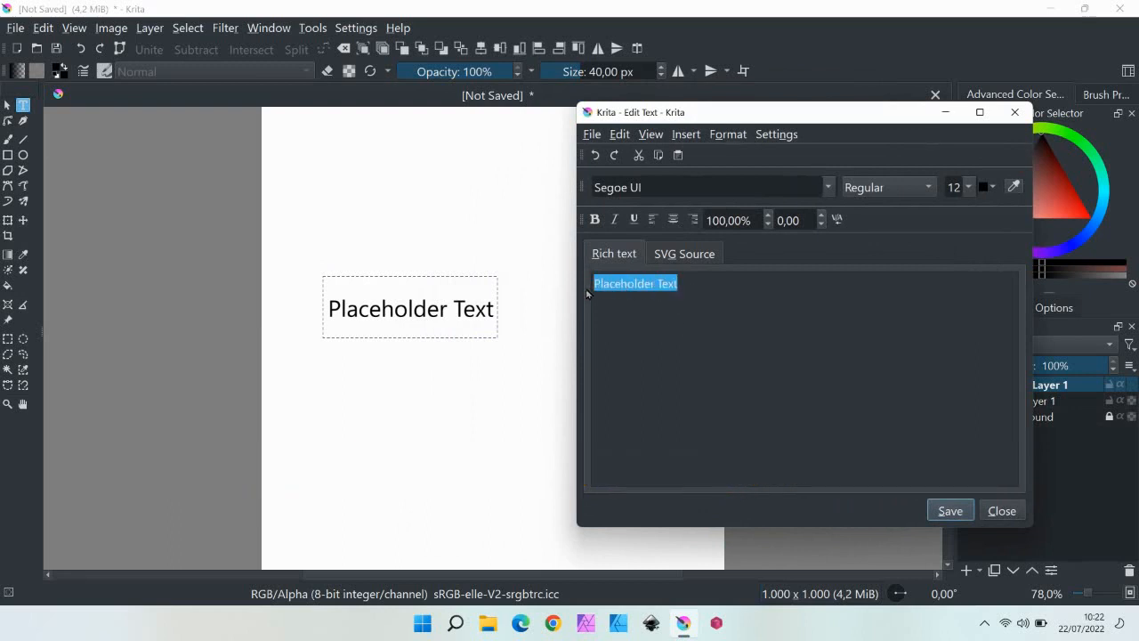
{"action": "type", "text": "c"}
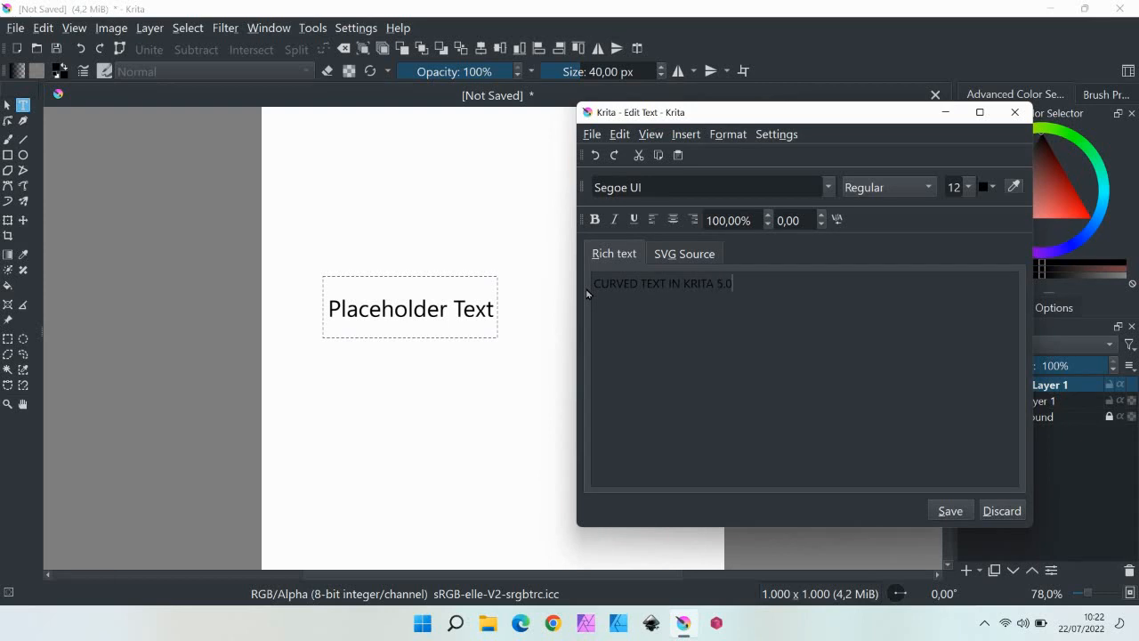
Step: Set the font size of the text to 18 and save the change to the canvas
{"action": "left_click", "coordinate": [973, 189]}
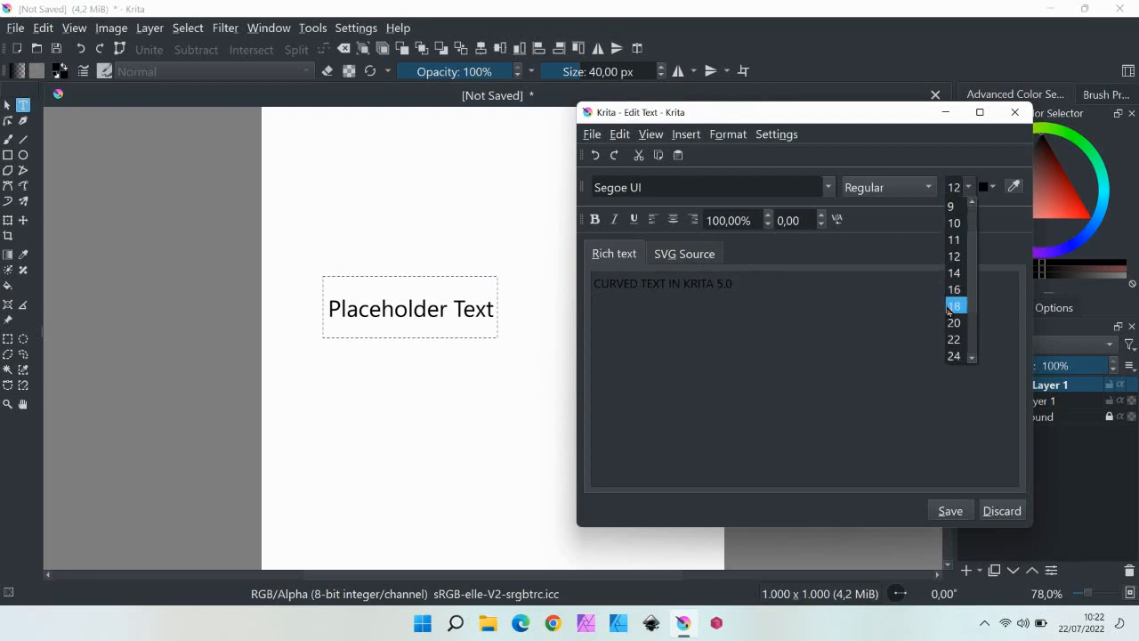
{"action": "left_click", "coordinate": [952, 306]}
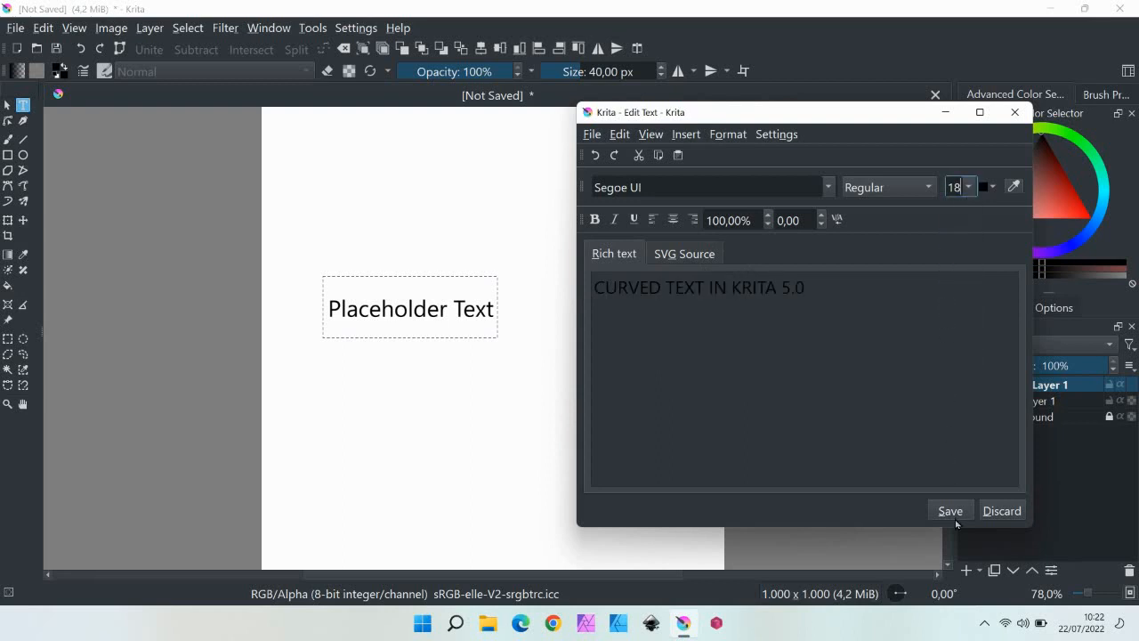
{"action": "left_click", "coordinate": [950, 513]}
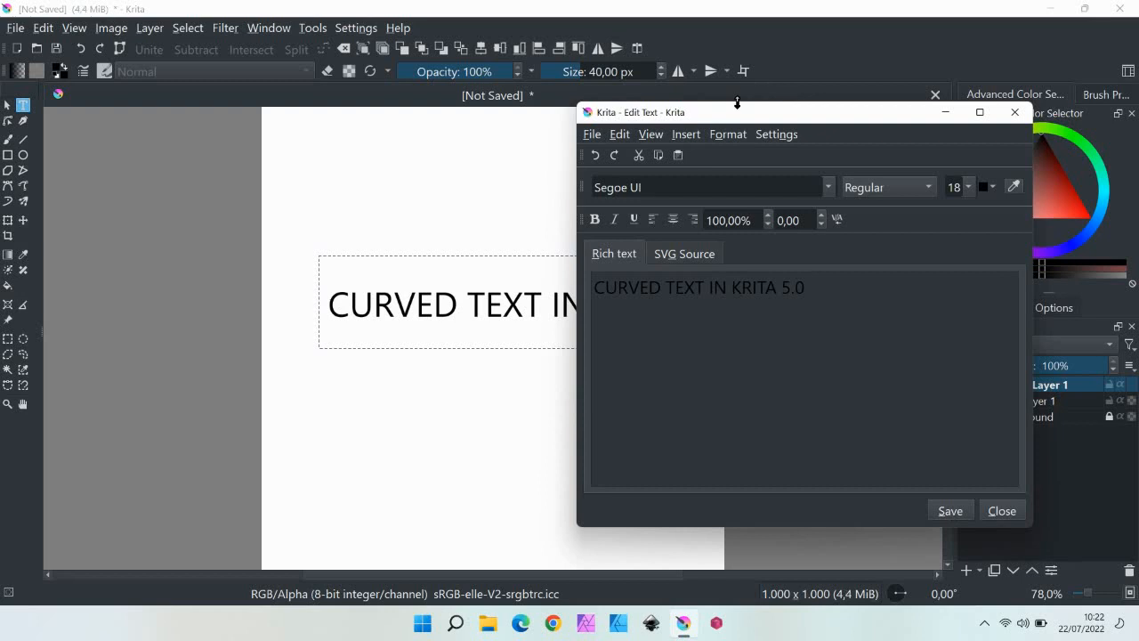
Step: Make the text bold, save and close the text editor, and center the text horizontally across the canvas
{"action": "mouse_move", "coordinate": [739, 114]}
{"action": "left_mouse_down"}
{"action": "mouse_move", "coordinate": [943, 116]}
{"action": "mouse_move", "coordinate": [729, 96]}
{"action": "mouse_move", "coordinate": [747, 98]}
{"action": "left_mouse_up"}
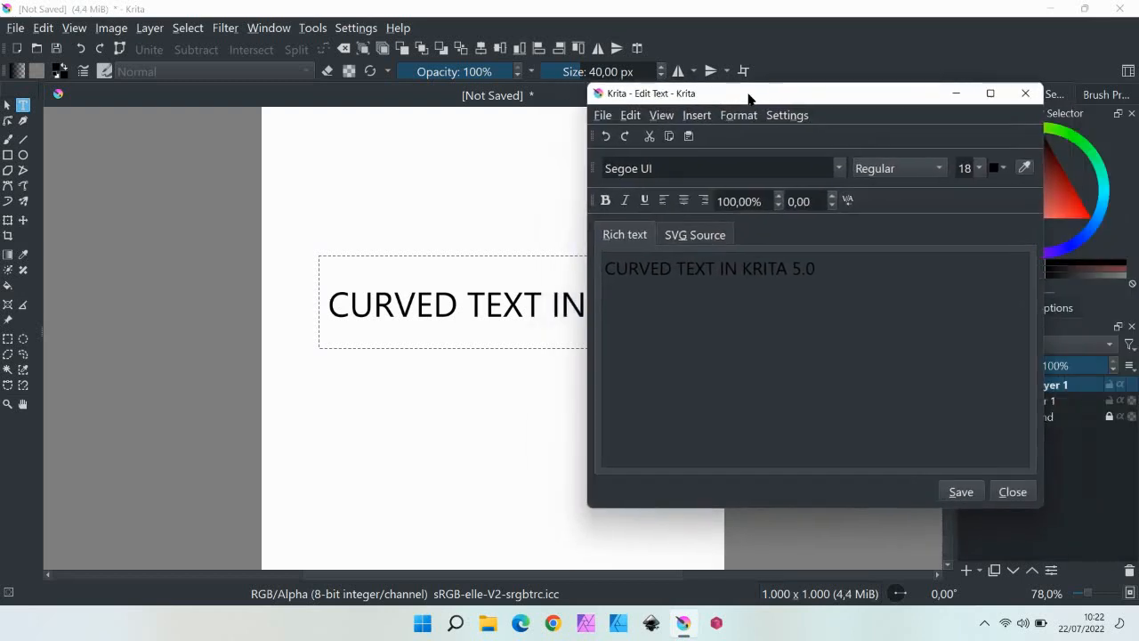
{"action": "left_click", "coordinate": [605, 200]}
{"action": "left_click", "coordinate": [961, 495]}
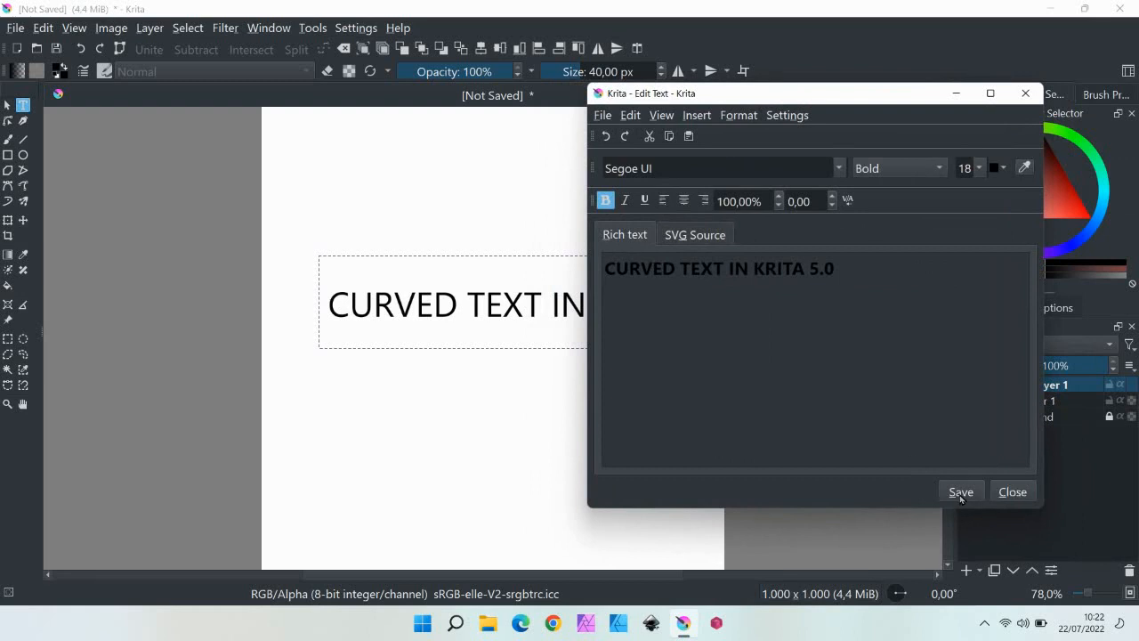
{"action": "left_click", "coordinate": [1013, 491]}
{"action": "left_click_drag", "start_coordinate": [589, 313], "coordinate": [537, 305]}
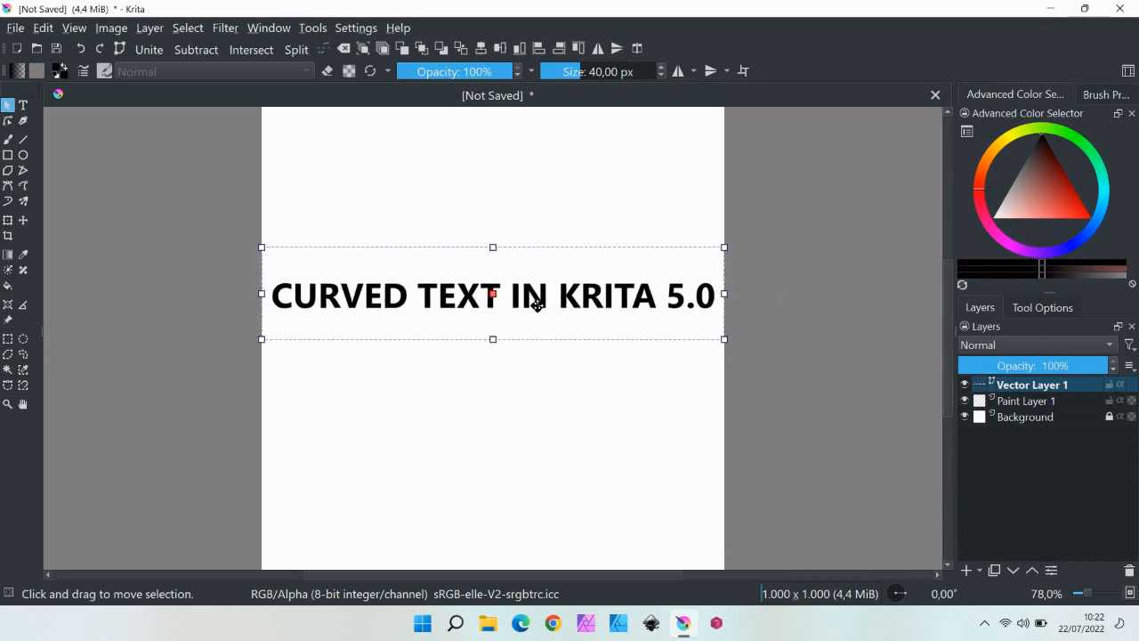
Step: Flatten the vector layer that holds the text
{"action": "scroll", "coordinate": [538, 305], "scroll_direction": "up", "scroll_amount": 2}
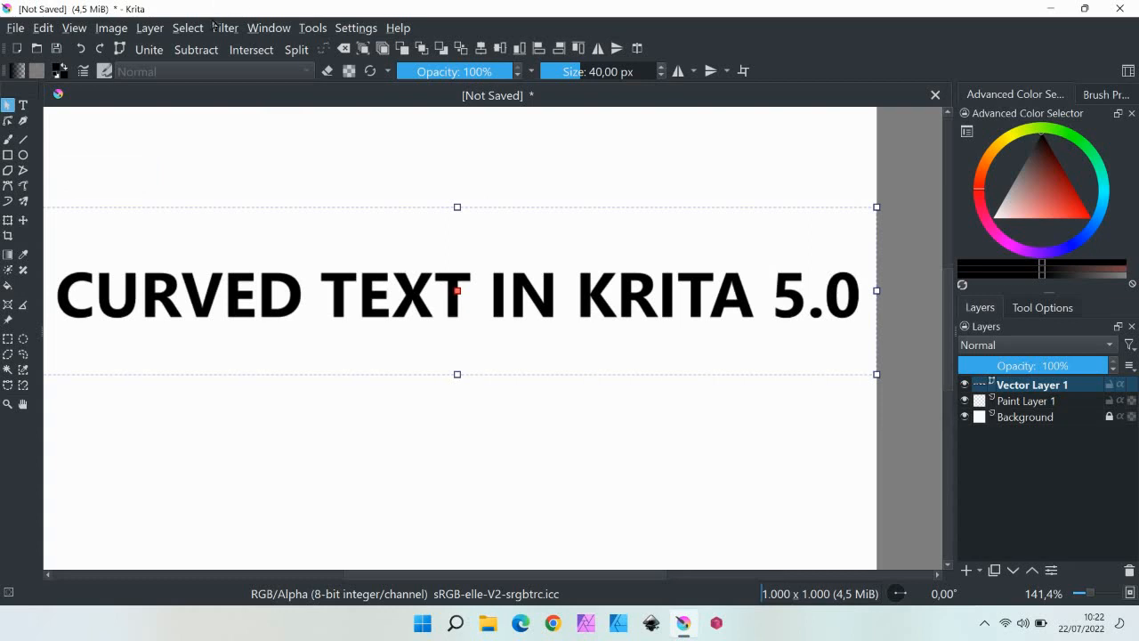
{"action": "left_click", "coordinate": [153, 29]}
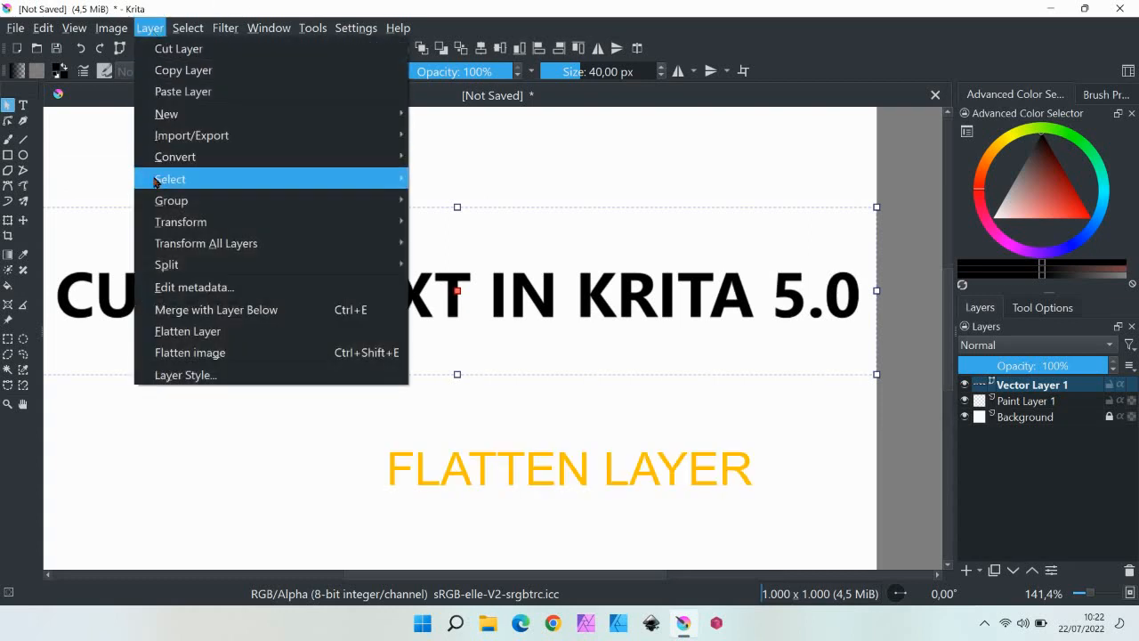
{"action": "left_click", "coordinate": [220, 333]}
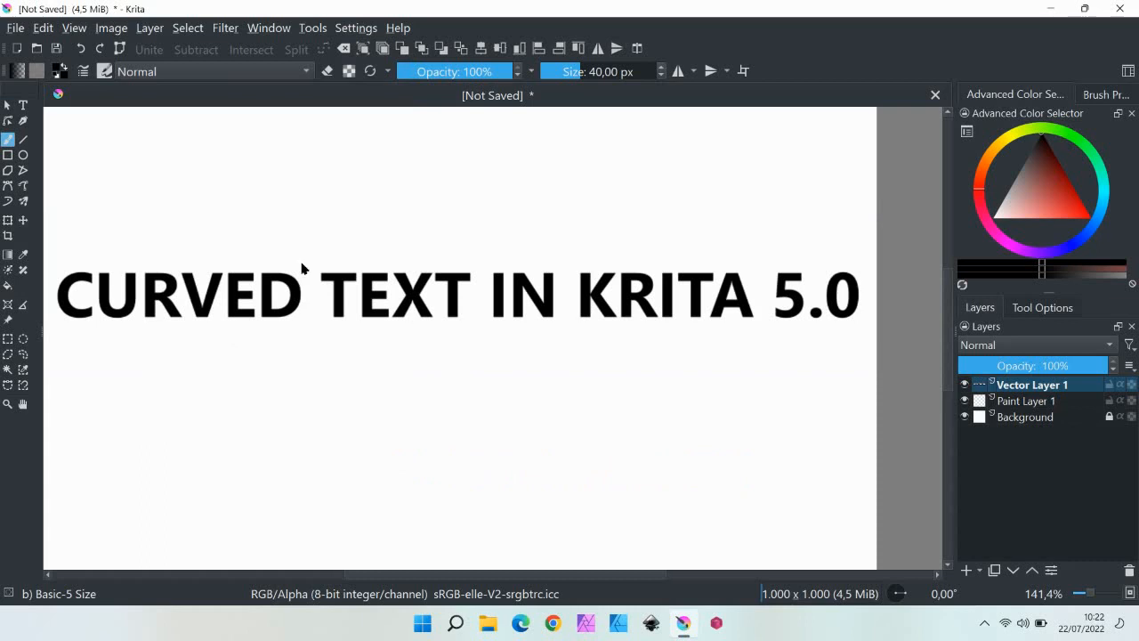
Step: Start G'MIC-Qt on the flattened text layer and choose the Sphere filter from the Deformations category
{"action": "left_click", "coordinate": [222, 28]}
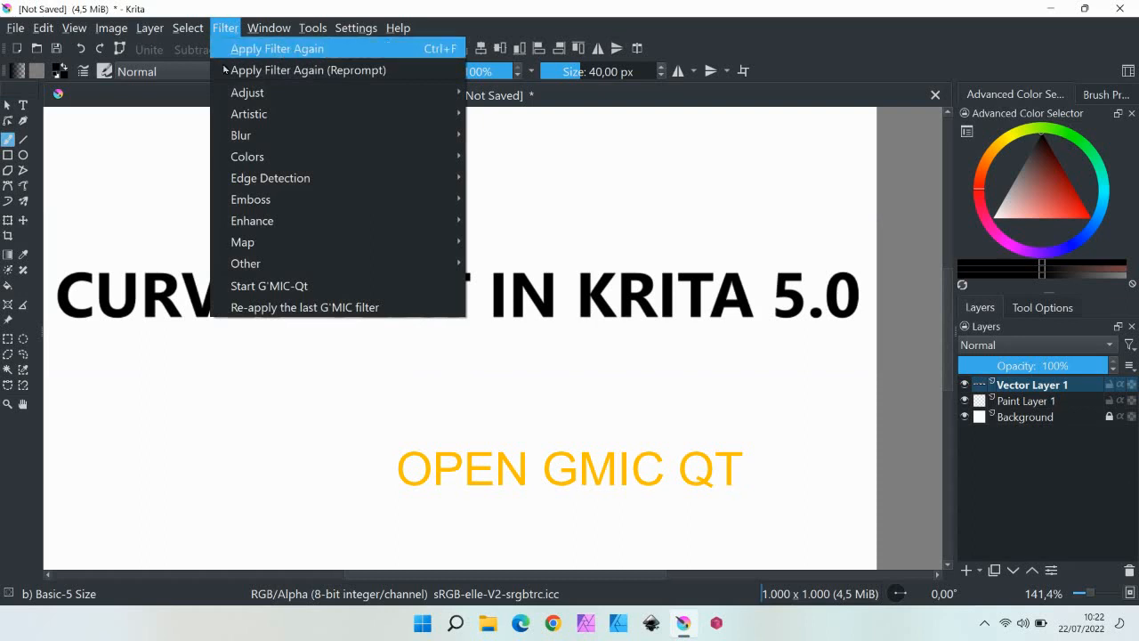
{"action": "left_click", "coordinate": [267, 286]}
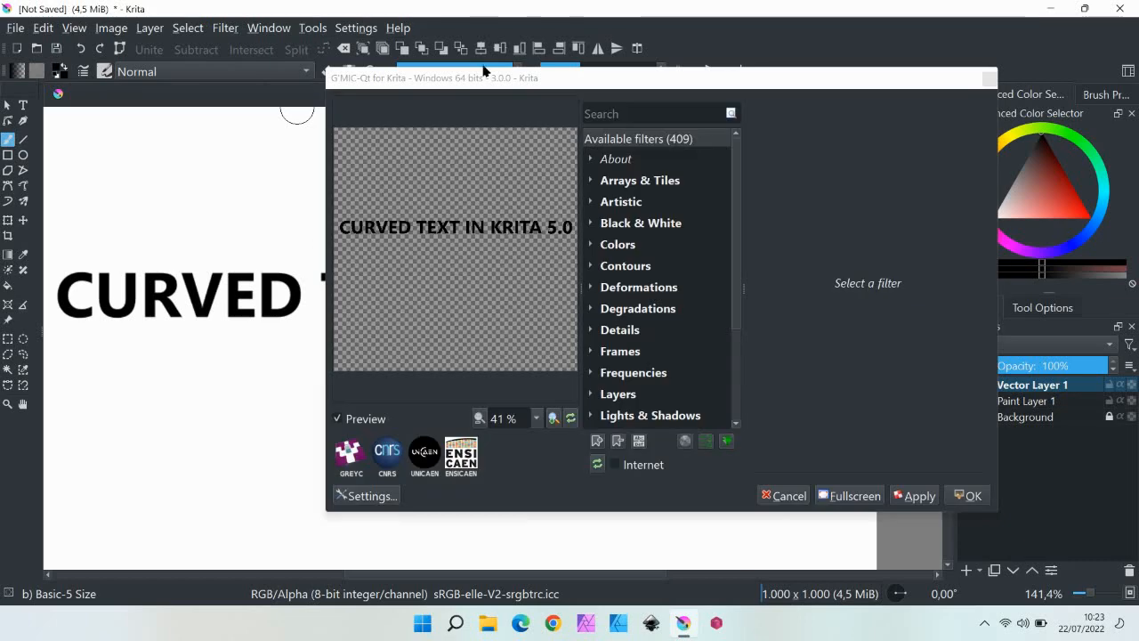
{"action": "left_click_drag", "start_coordinate": [496, 84], "coordinate": [503, 108]}
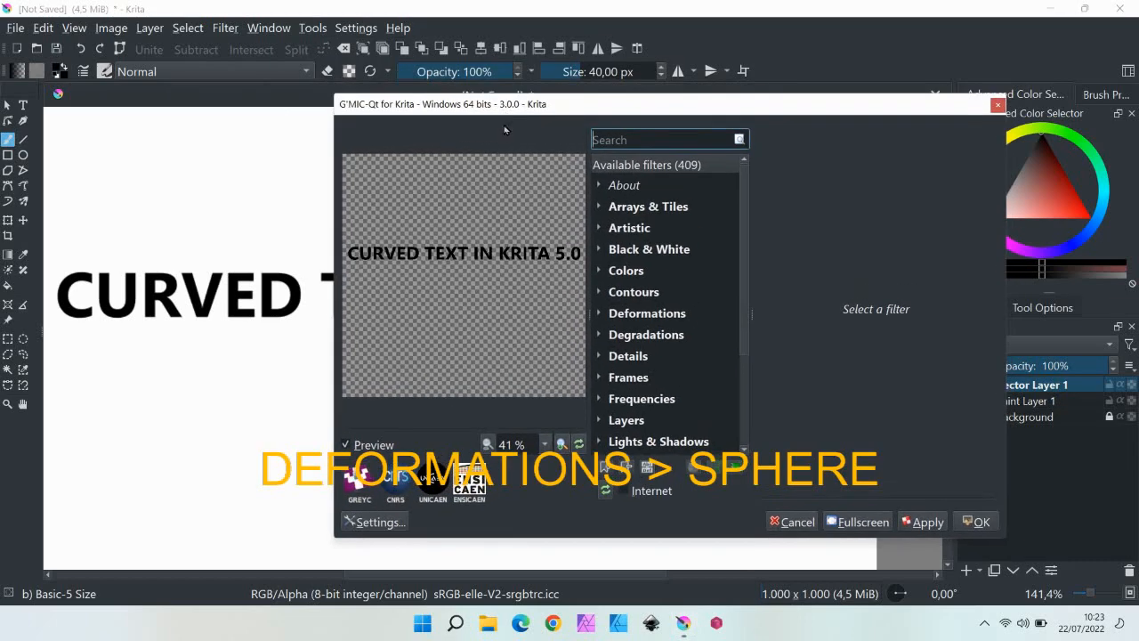
{"action": "scroll", "coordinate": [627, 220], "scroll_direction": "down", "scroll_amount": 1}
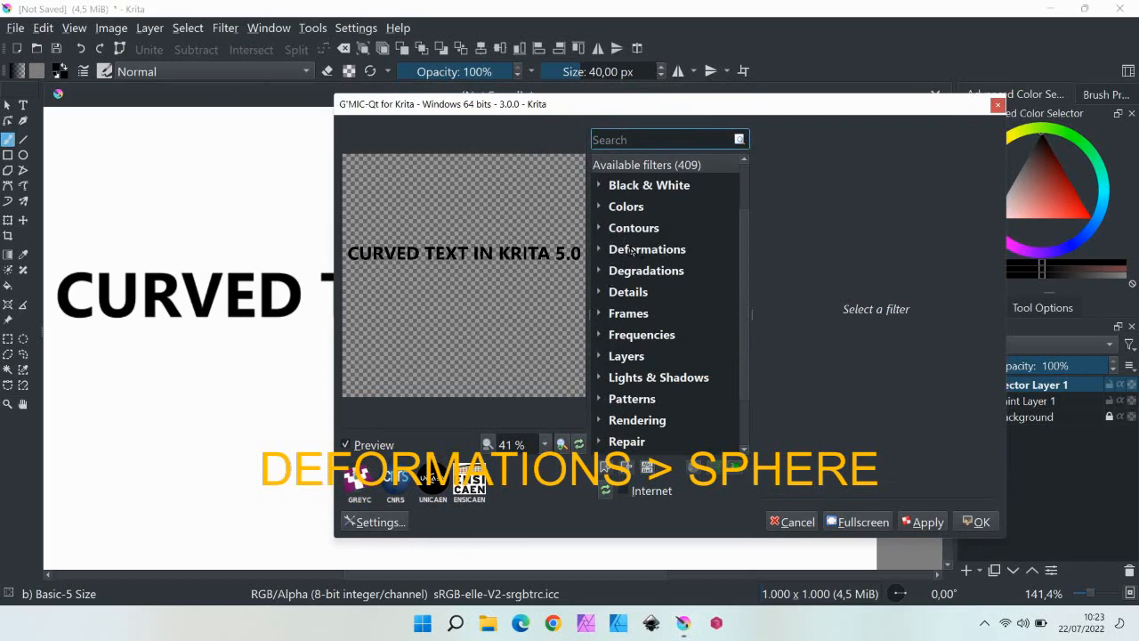
{"action": "left_click", "coordinate": [601, 252]}
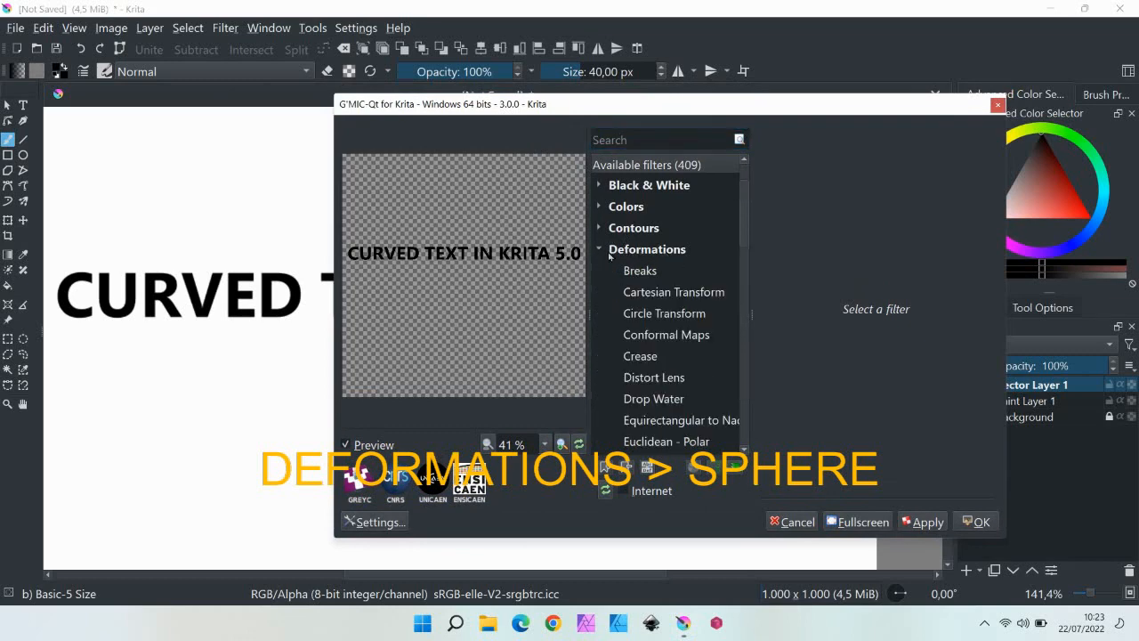
{"action": "scroll", "coordinate": [643, 273], "scroll_direction": "down", "scroll_amount": 2}
{"action": "scroll", "coordinate": [642, 272], "scroll_direction": "down", "scroll_amount": 2}
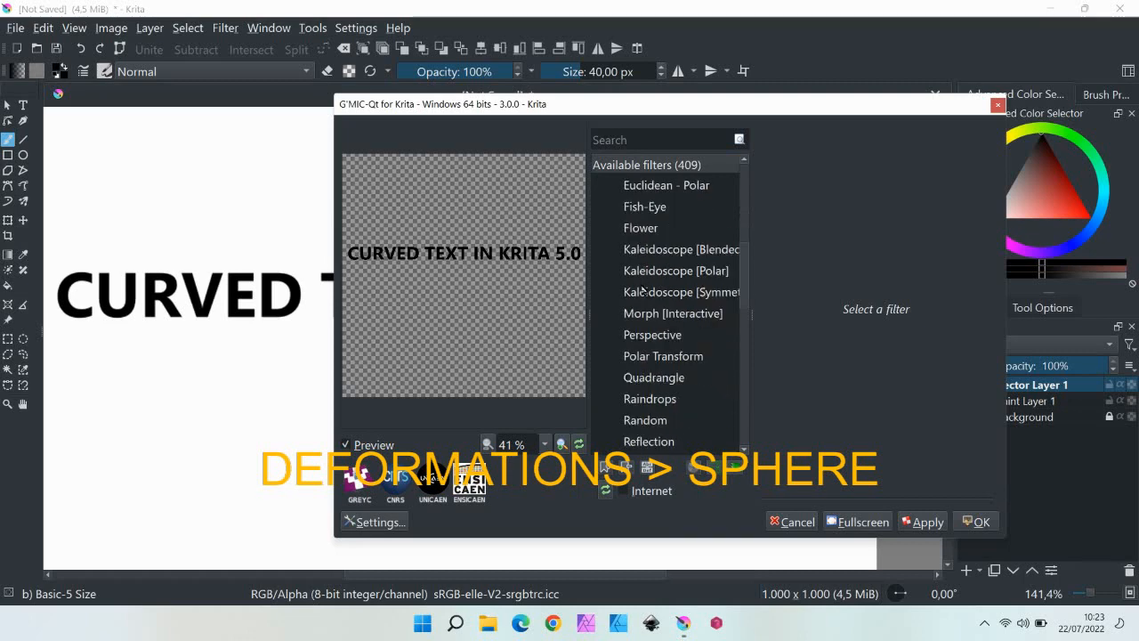
{"action": "scroll", "coordinate": [643, 294], "scroll_direction": "down", "scroll_amount": 1}
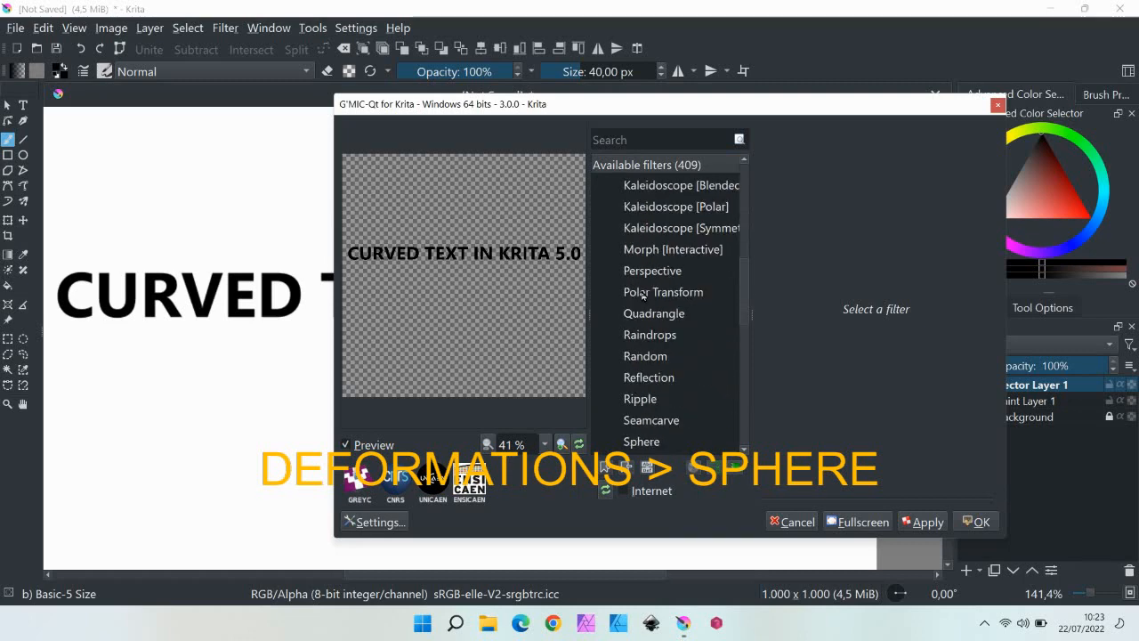
{"action": "scroll", "coordinate": [643, 294], "scroll_direction": "down", "scroll_amount": 1}
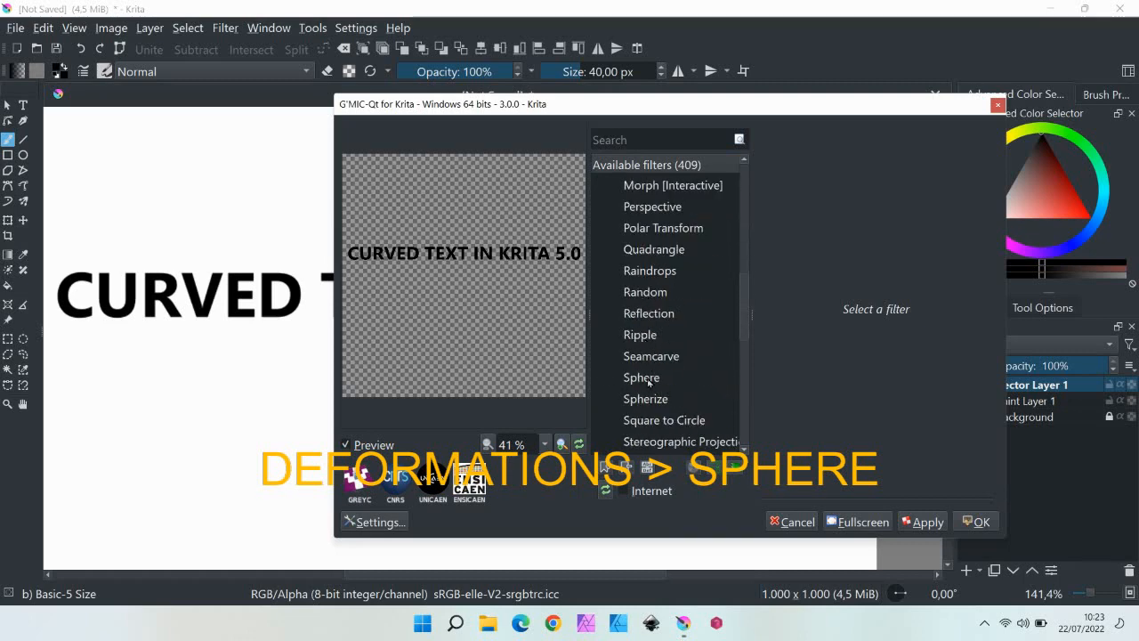
{"action": "scroll", "coordinate": [648, 381], "scroll_direction": "down", "scroll_amount": 1}
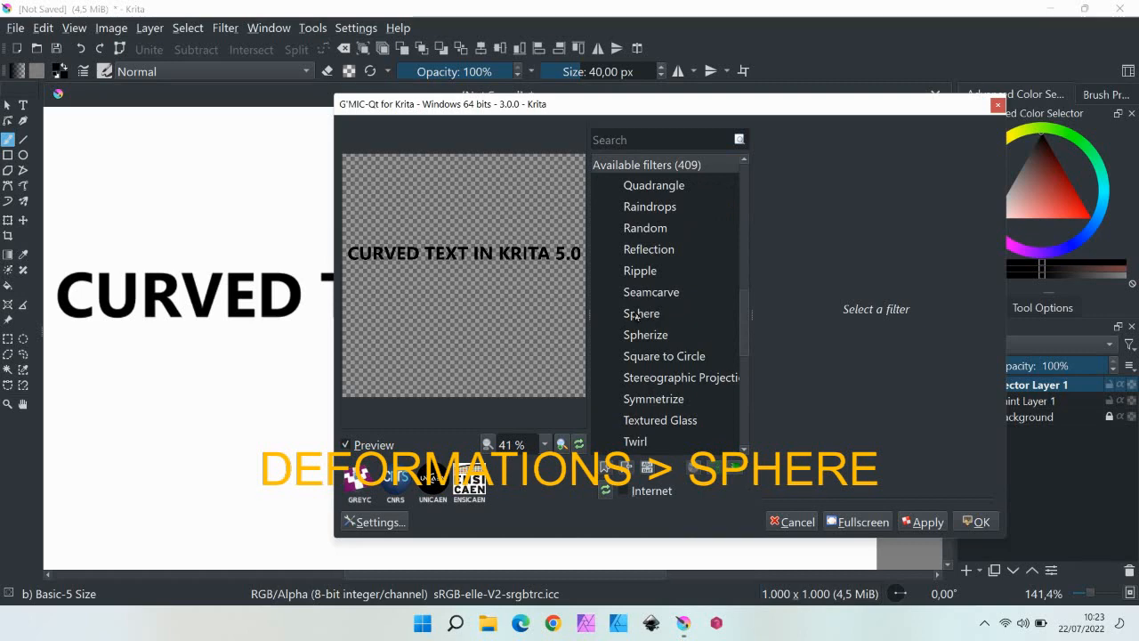
{"action": "left_click", "coordinate": [639, 314]}
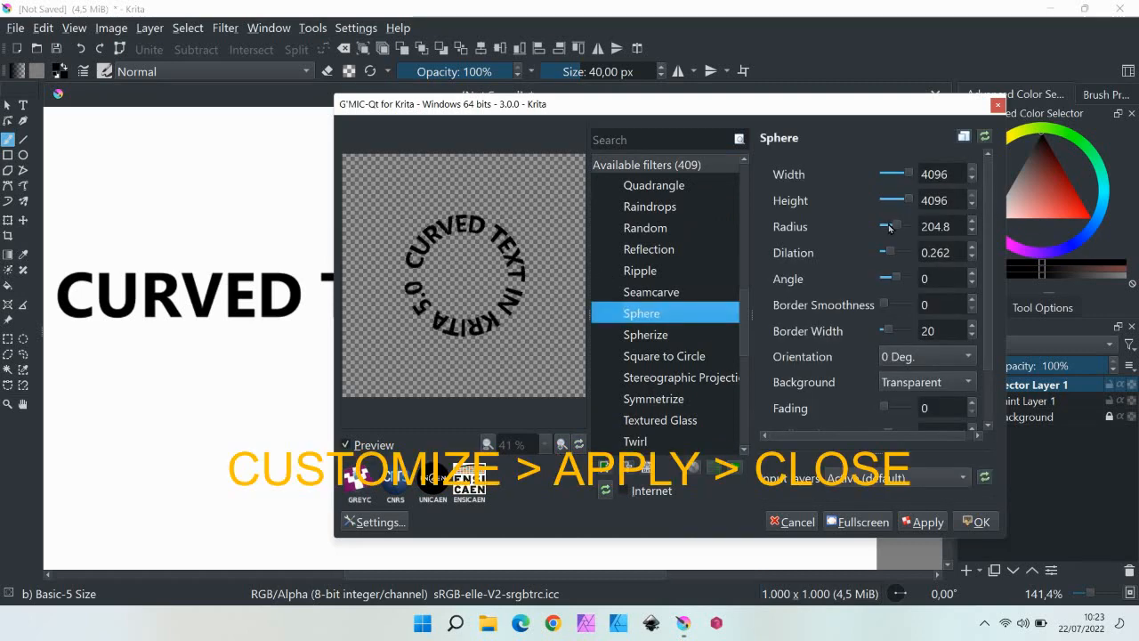
Step: Set the Sphere filter's Dilation to 0.282
{"action": "left_click", "coordinate": [909, 174]}
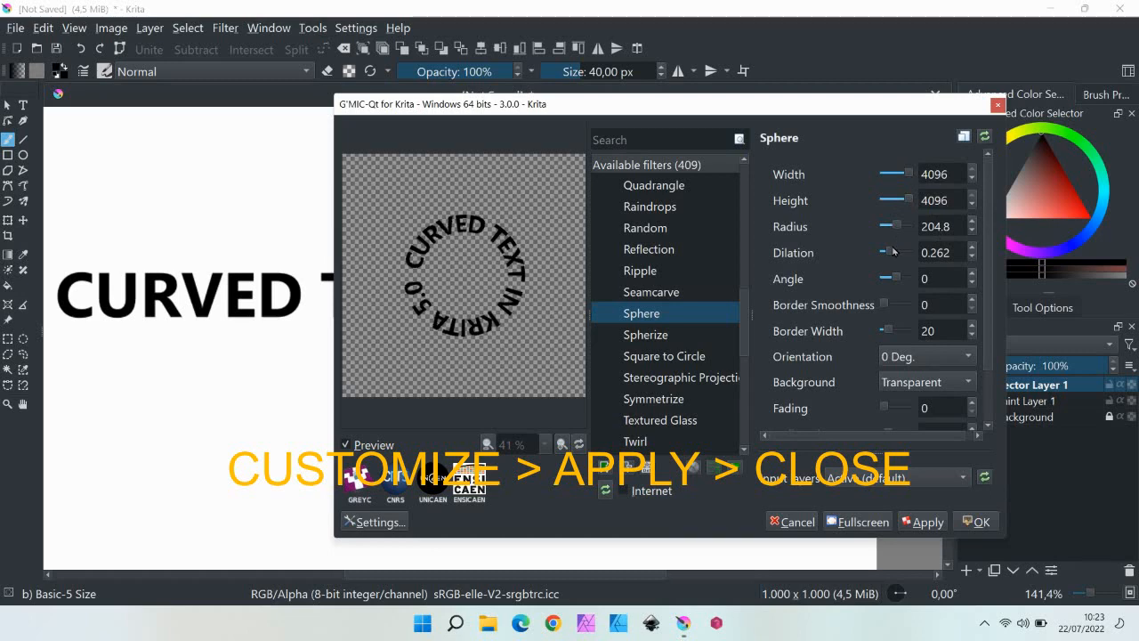
{"action": "left_click", "coordinate": [973, 248]}
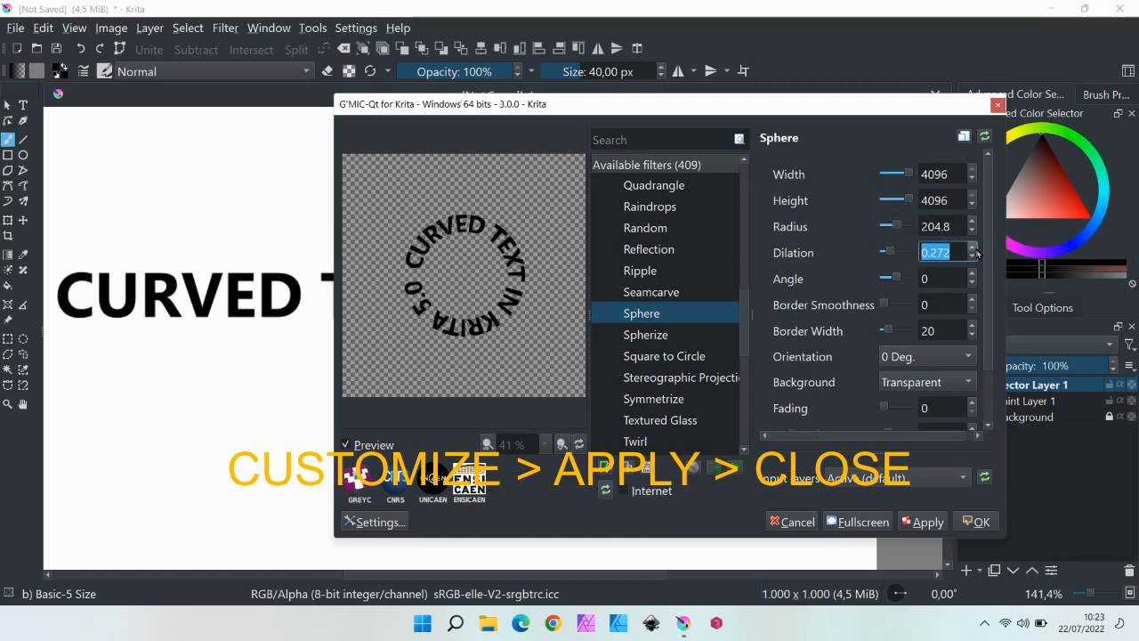
{"action": "left_click", "coordinate": [972, 248]}
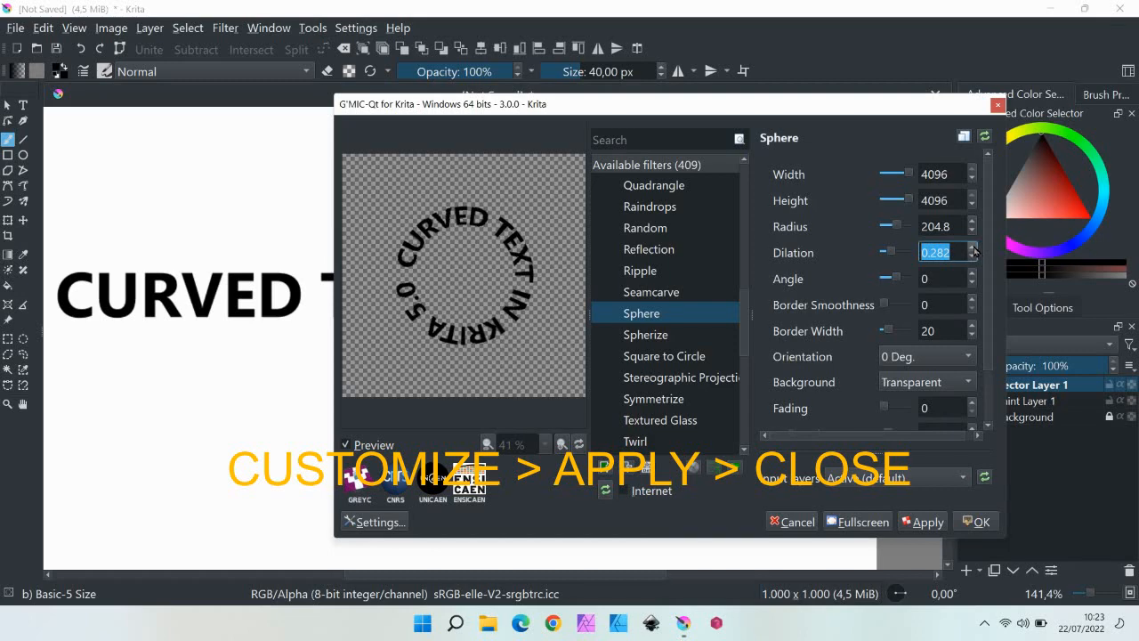
Step: Rotate the circular text by setting the Sphere filter's Angle to -25
{"action": "left_click", "coordinate": [973, 283]}
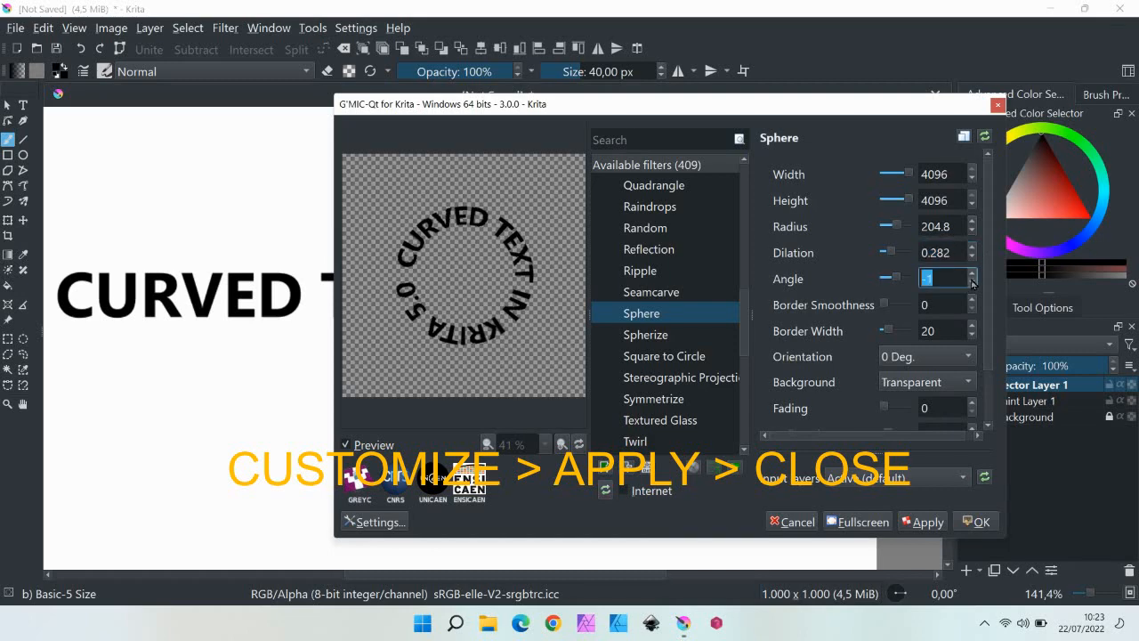
{"action": "left_click", "coordinate": [972, 283]}
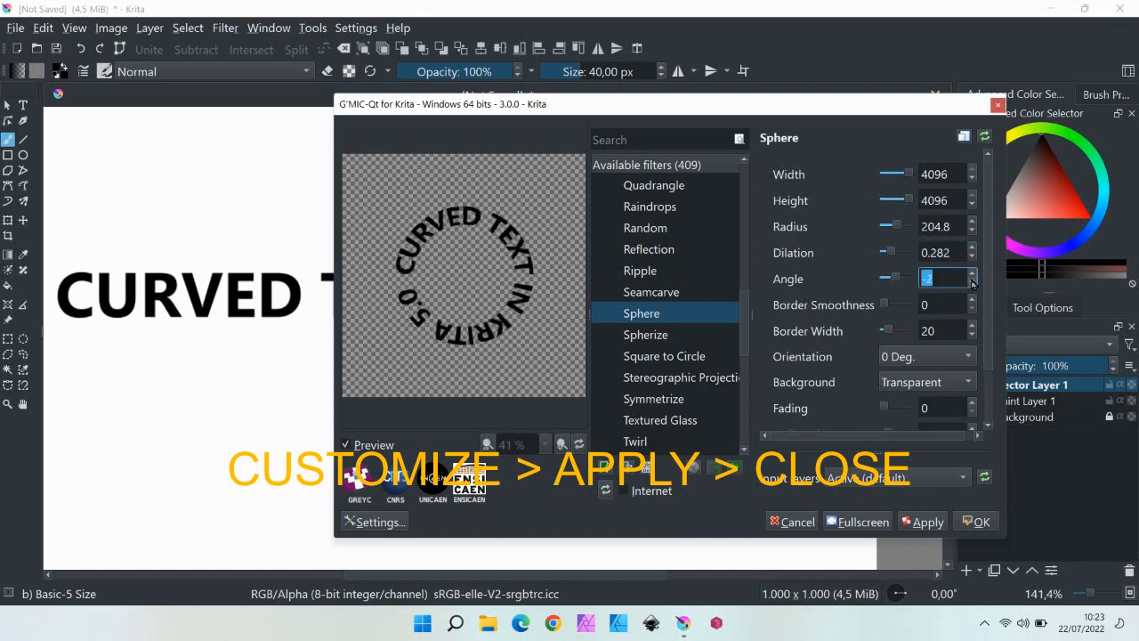
{"action": "left_click", "coordinate": [972, 283]}
{"action": "left_click", "coordinate": [973, 283]}
{"action": "left_click", "coordinate": [972, 283]}
{"action": "left_click", "coordinate": [973, 283]}
{"action": "left_click", "coordinate": [973, 283]}
{"action": "left_click", "coordinate": [973, 283]}
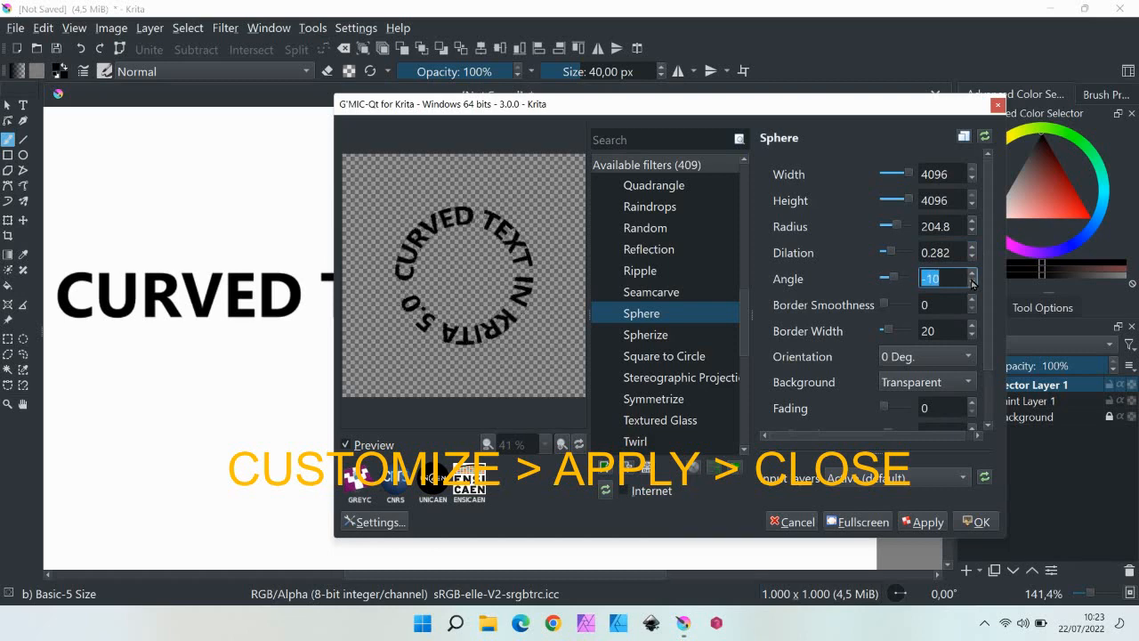
{"action": "left_click", "coordinate": [972, 283]}
{"action": "left_click", "coordinate": [972, 282]}
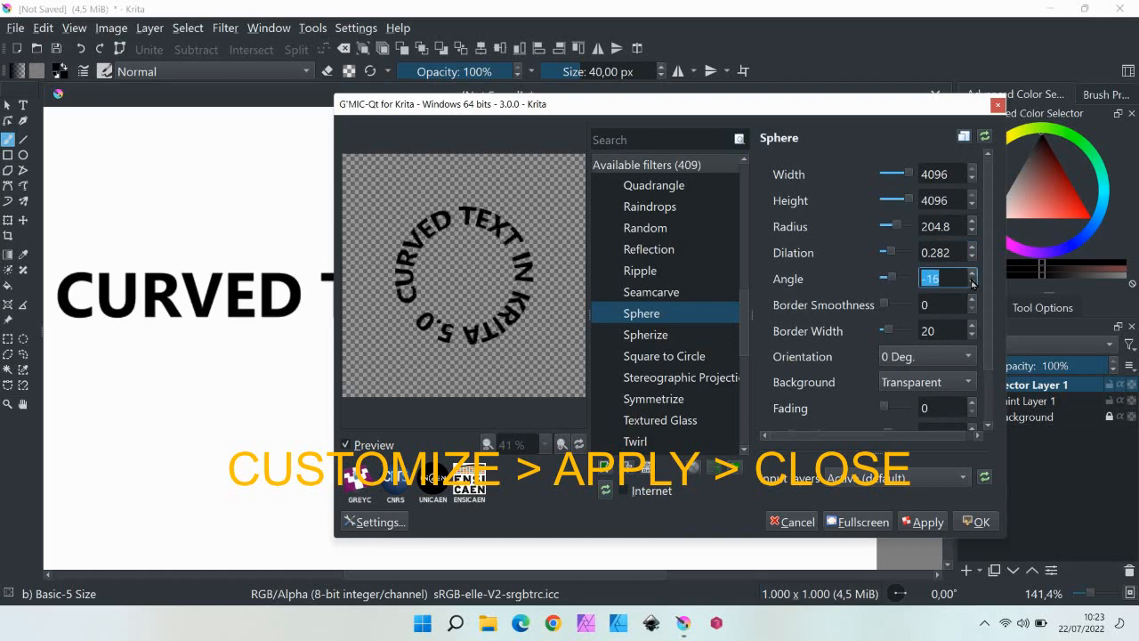
{"action": "left_click", "coordinate": [972, 283]}
{"action": "left_click", "coordinate": [973, 283]}
{"action": "left_click", "coordinate": [972, 283]}
{"action": "left_click", "coordinate": [972, 283]}
{"action": "left_click", "coordinate": [973, 283]}
{"action": "left_click", "coordinate": [973, 283]}
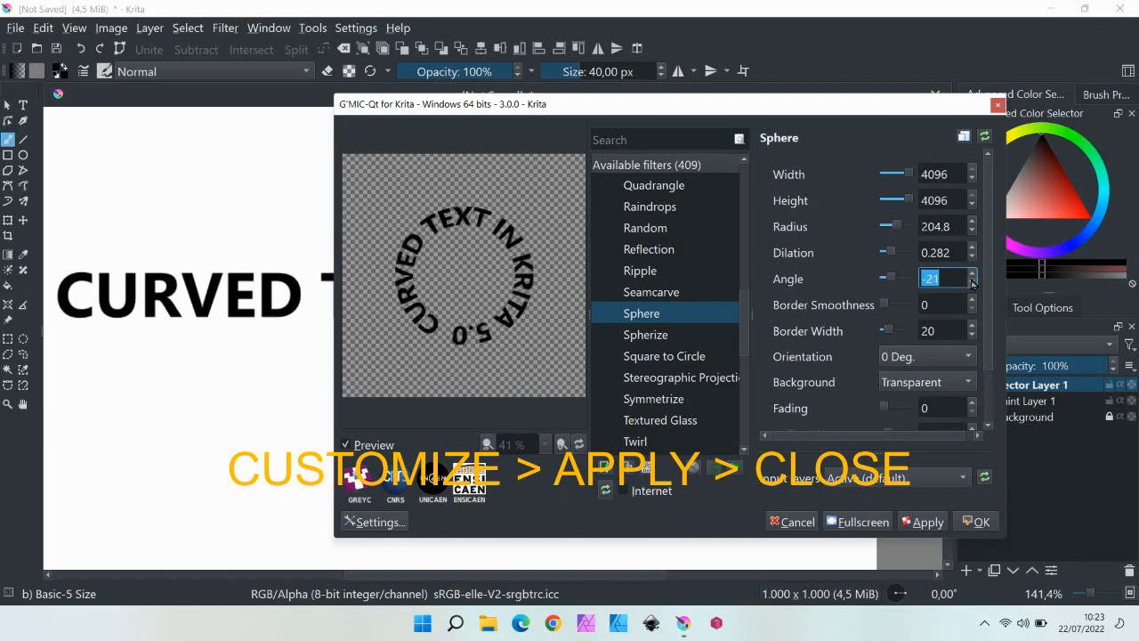
{"action": "left_click", "coordinate": [973, 283]}
{"action": "left_click", "coordinate": [972, 283]}
{"action": "left_click", "coordinate": [973, 283]}
{"action": "left_click", "coordinate": [973, 283]}
{"action": "left_click", "coordinate": [972, 283]}
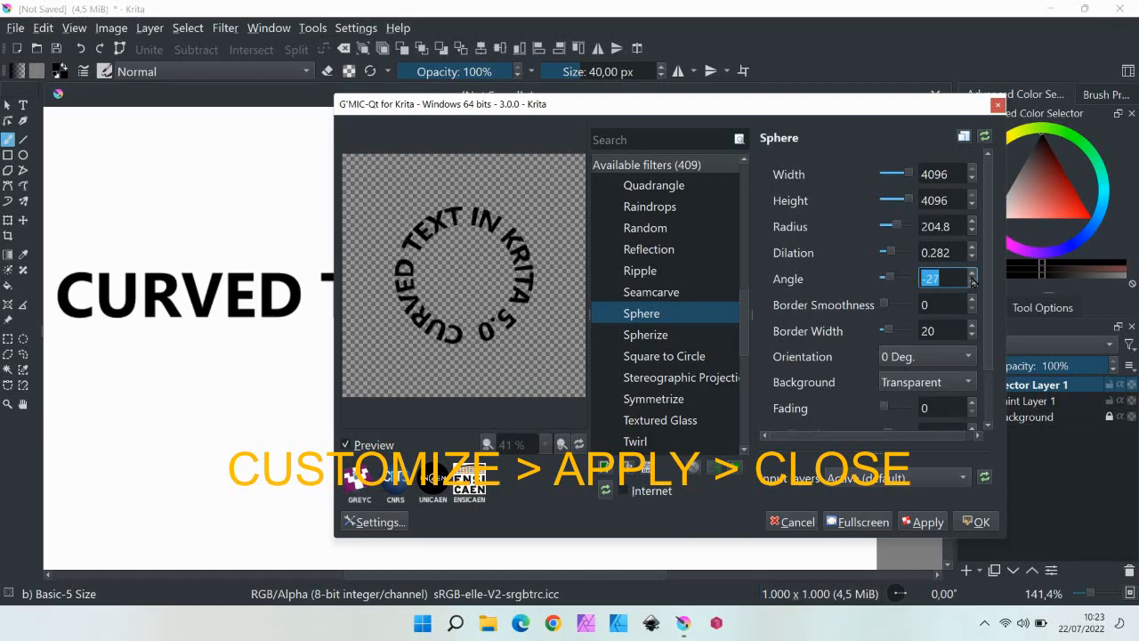
{"action": "left_click", "coordinate": [972, 275]}
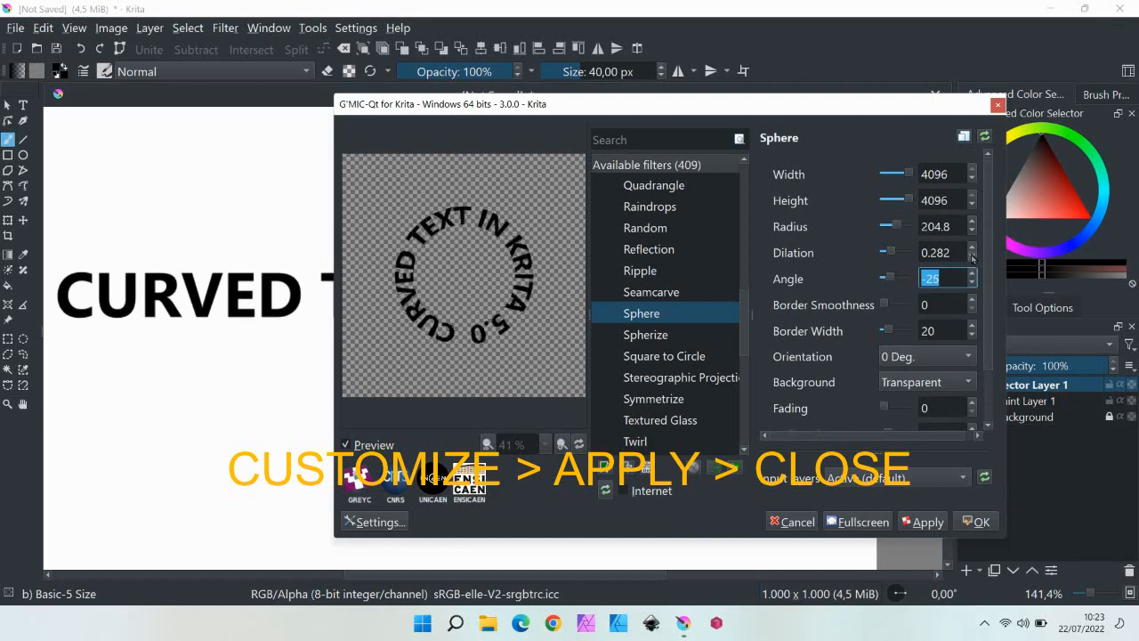
{"action": "left_click", "coordinate": [972, 249]}
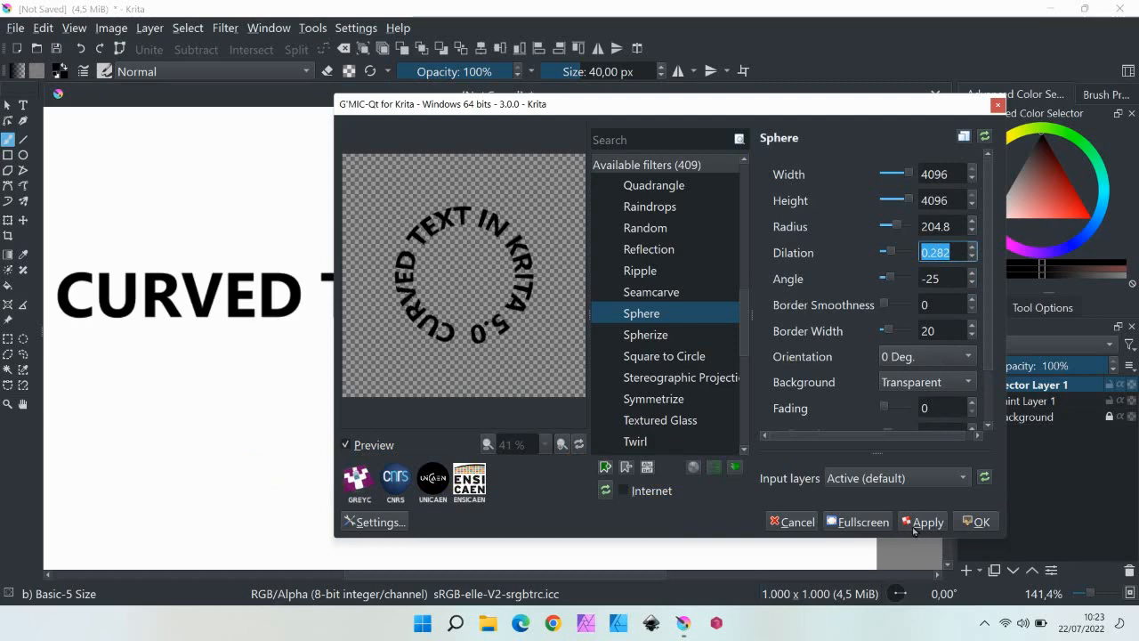
Step: Apply the Sphere filter to the text layer and close the G'MIC-Qt dialog
{"action": "left_click", "coordinate": [927, 523]}
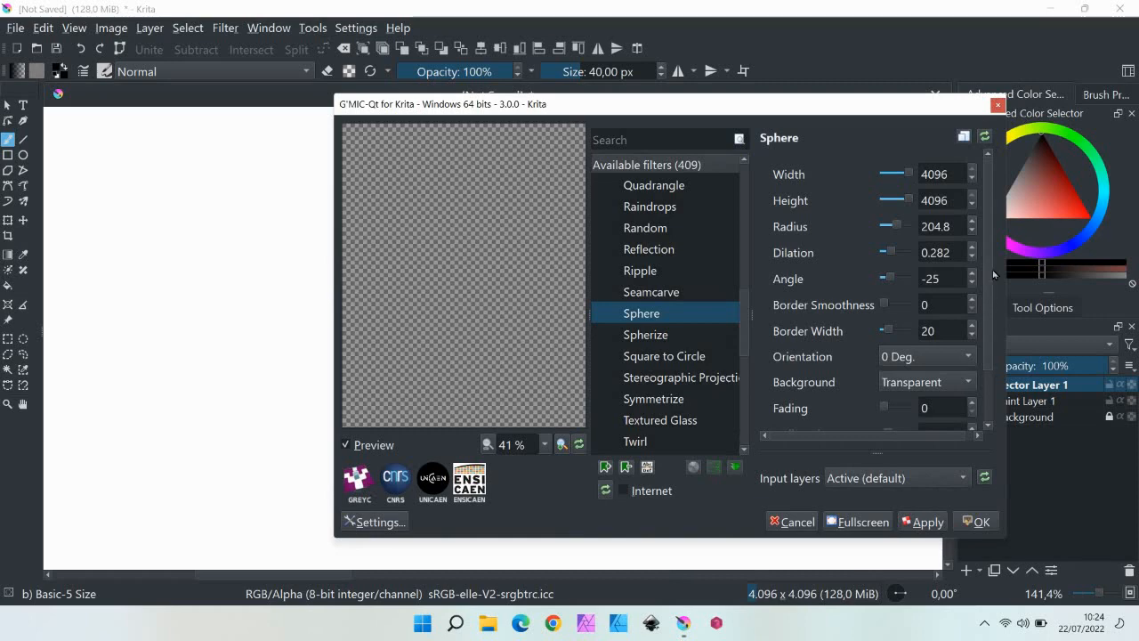
{"action": "left_click", "coordinate": [995, 109]}
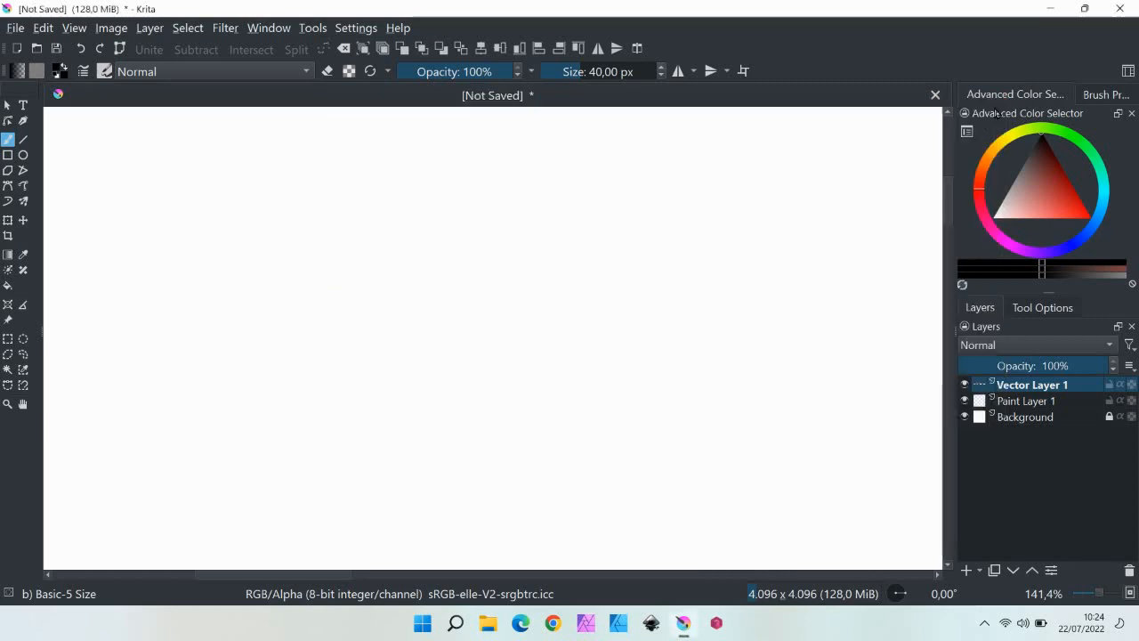
{"action": "scroll", "coordinate": [536, 353], "scroll_direction": "down", "scroll_amount": 6}
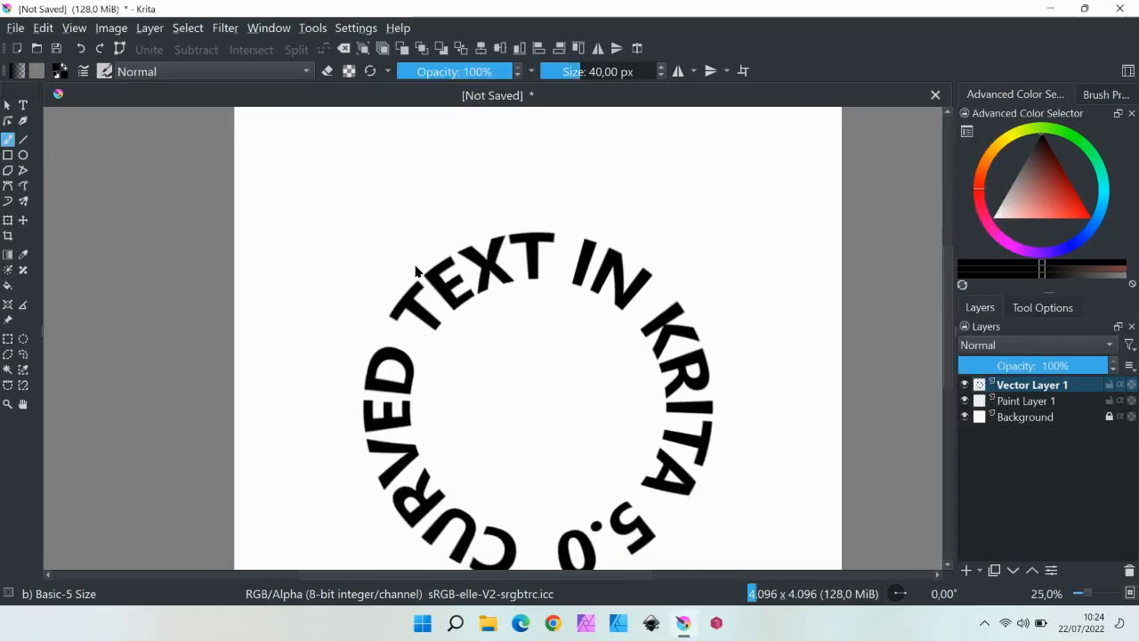
{"action": "scroll", "coordinate": [280, 206], "scroll_direction": "down", "scroll_amount": 1}
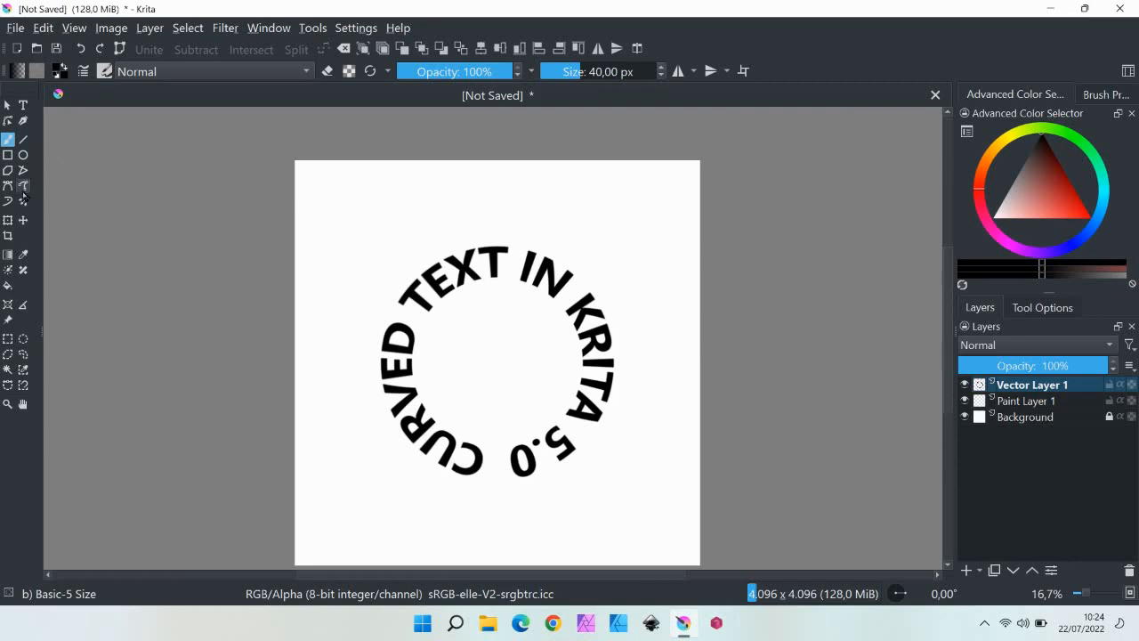
Step: Move the circular text slightly up and to the left on the canvas, then leave the Move tool for shape selection
{"action": "left_click", "coordinate": [21, 222]}
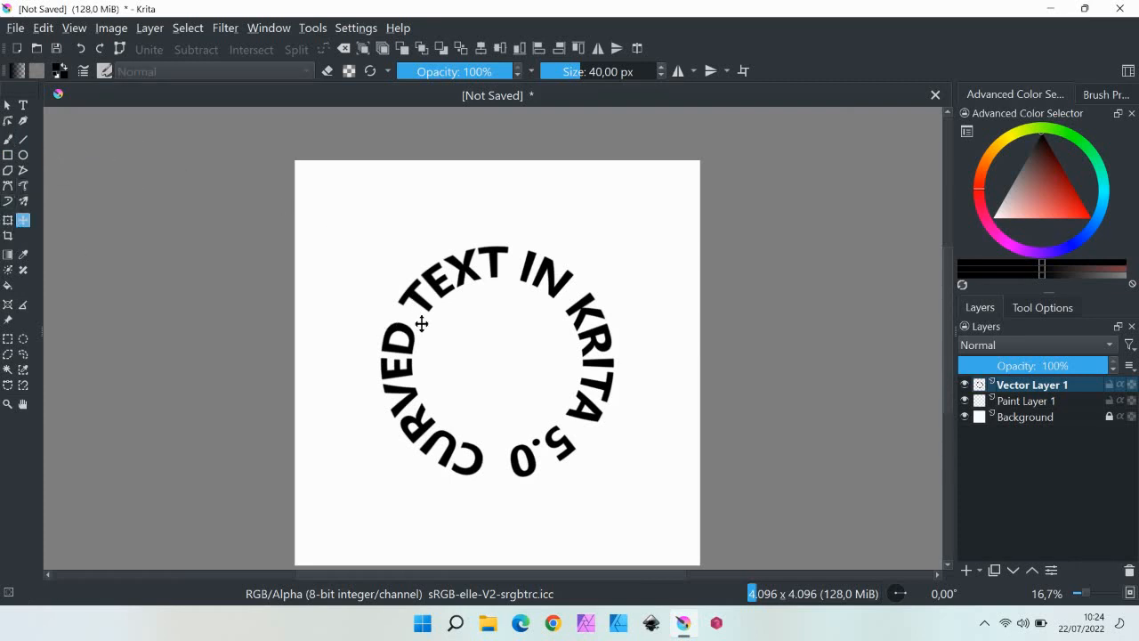
{"action": "scroll", "coordinate": [495, 412], "scroll_direction": "up", "scroll_amount": 1}
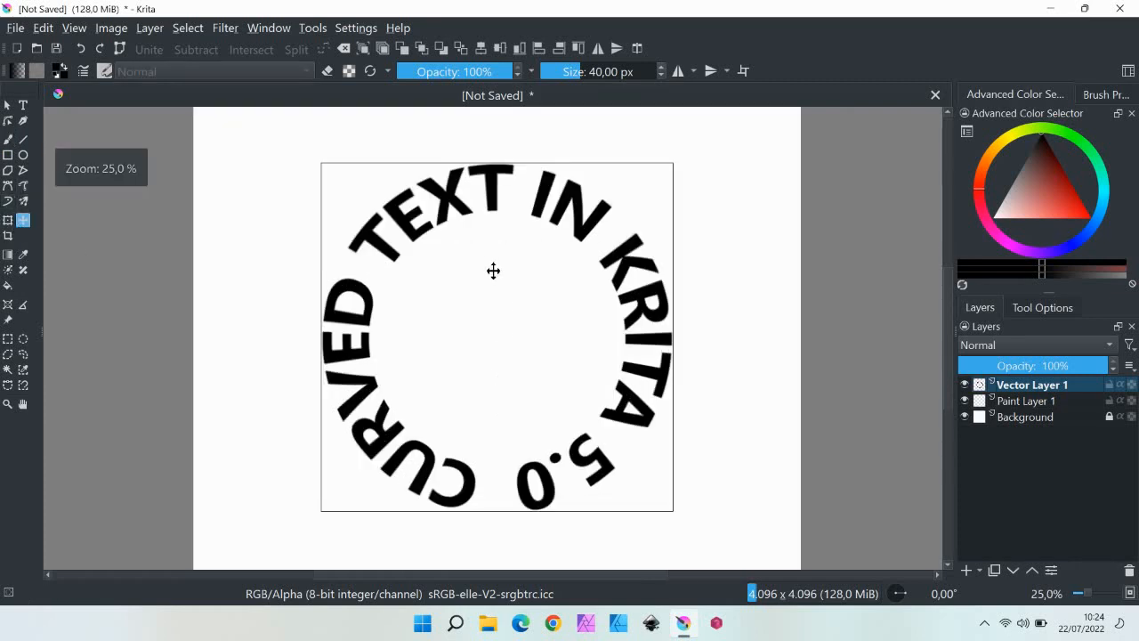
{"action": "mouse_move", "coordinate": [459, 224]}
{"action": "left_mouse_down"}
{"action": "mouse_move", "coordinate": [466, 216]}
{"action": "mouse_move", "coordinate": [467, 281]}
{"action": "mouse_move", "coordinate": [450, 207]}
{"action": "left_mouse_up"}
{"action": "scroll", "coordinate": [467, 281], "scroll_direction": "down", "scroll_amount": 2}
{"action": "scroll", "coordinate": [468, 281], "scroll_direction": "up", "scroll_amount": 2}
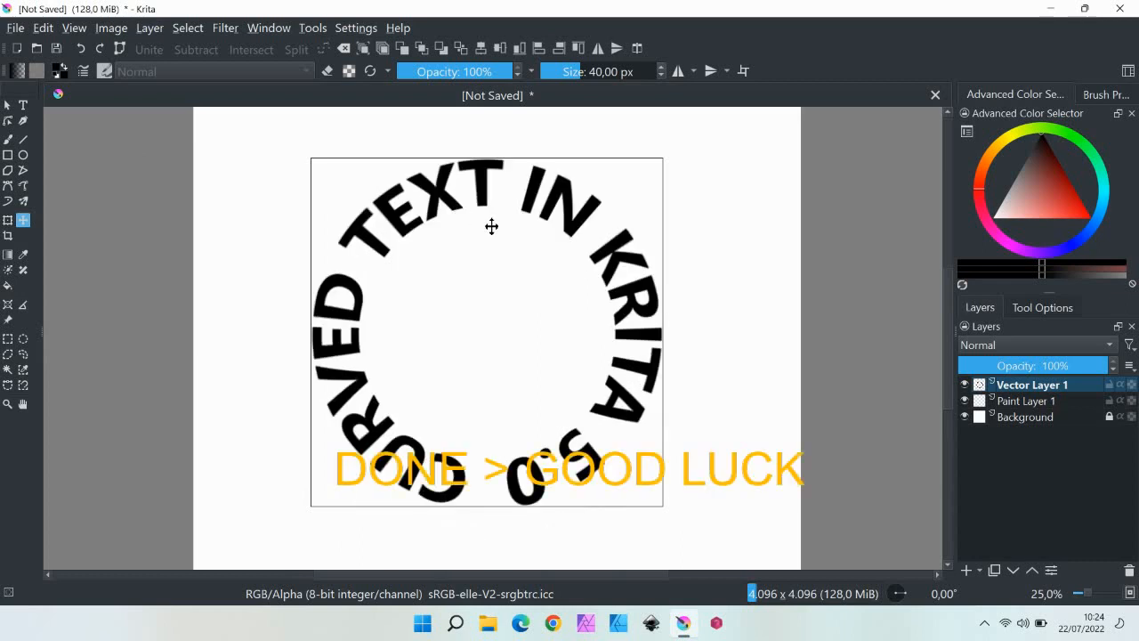
{"action": "left_click", "coordinate": [7, 105]}
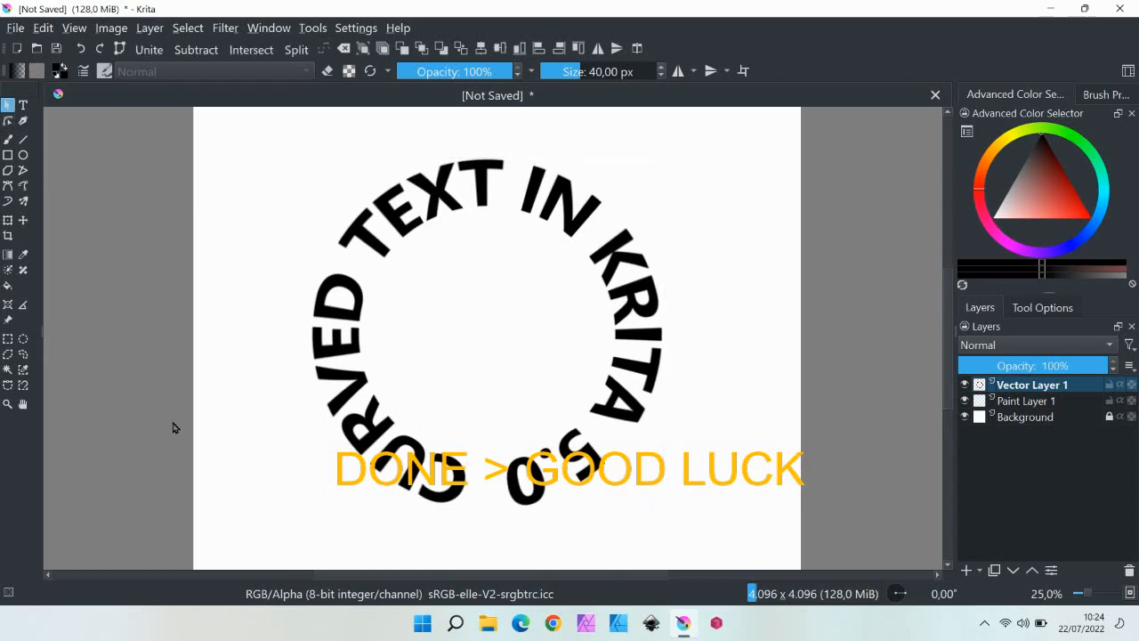